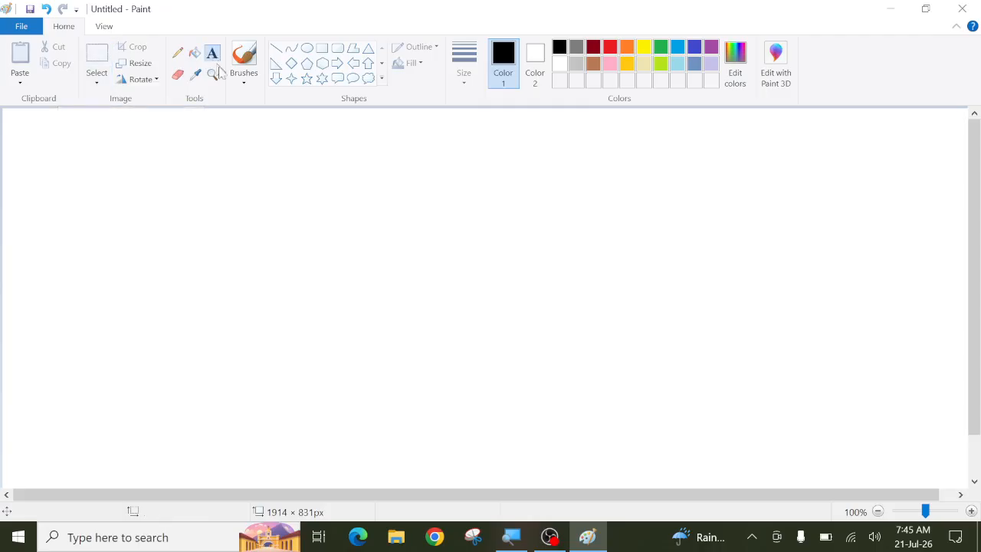
Step: Type a test text 'ff' on the blank canvas, then select and delete it
left_click(190, 177)
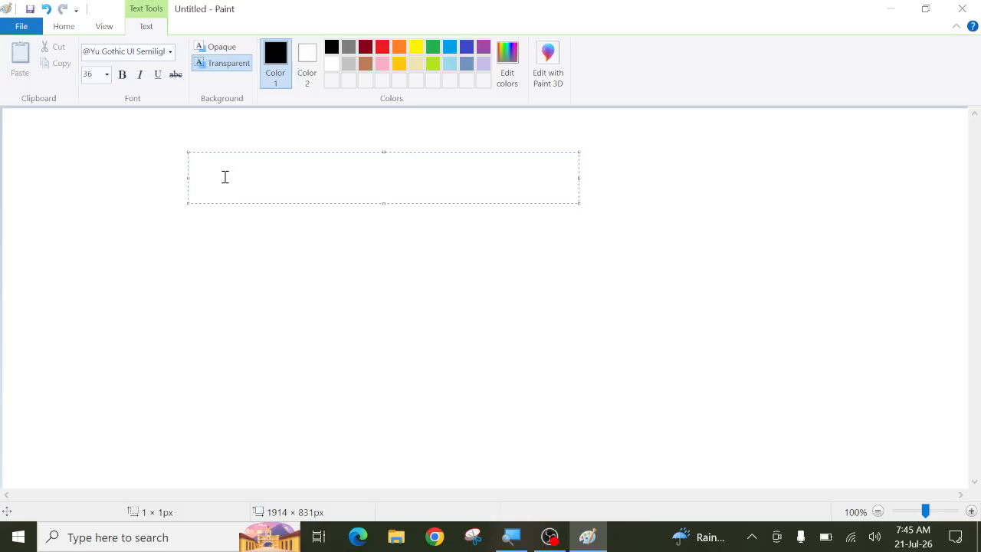
type("ff")
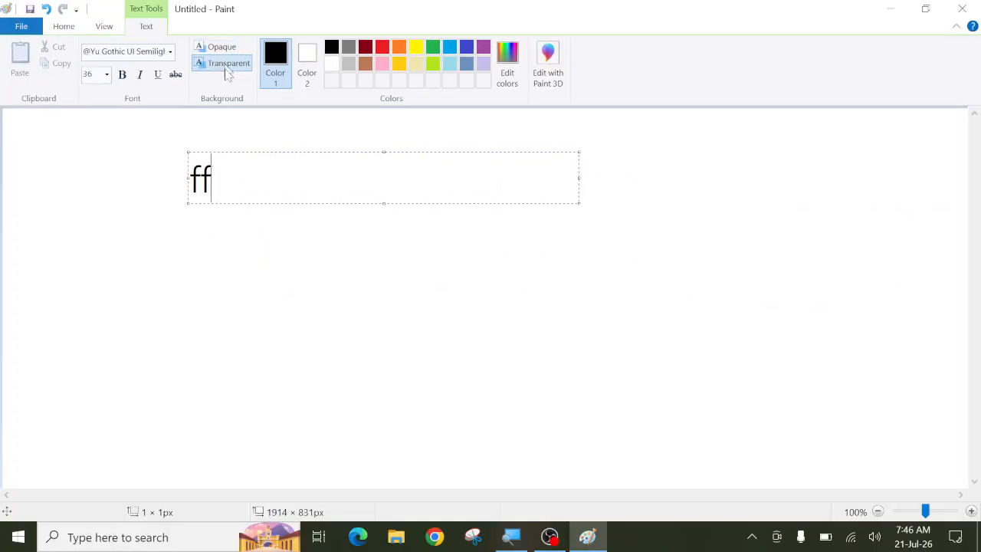
left_click(184, 203)
left_click(96, 65)
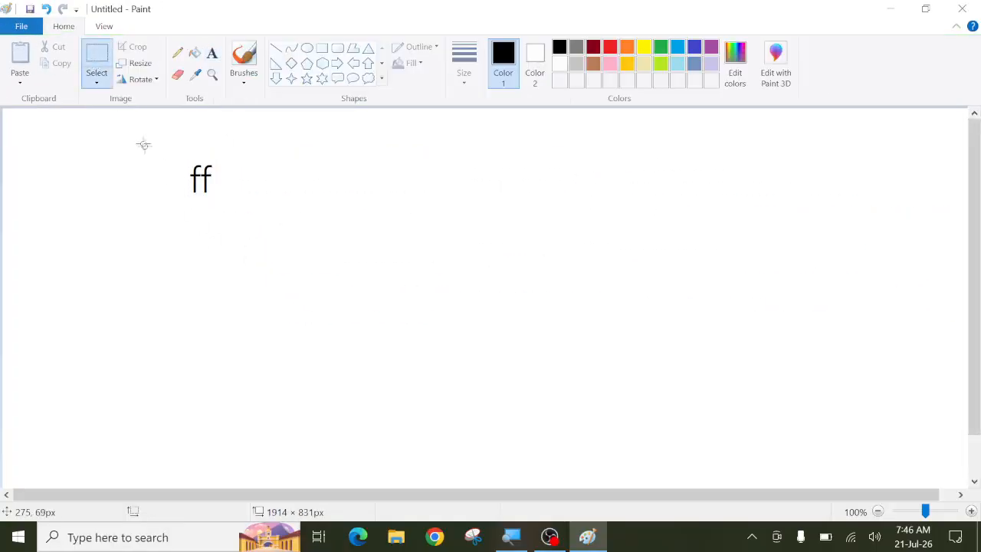
left_click_drag(146, 146, 269, 227)
key("Delete")
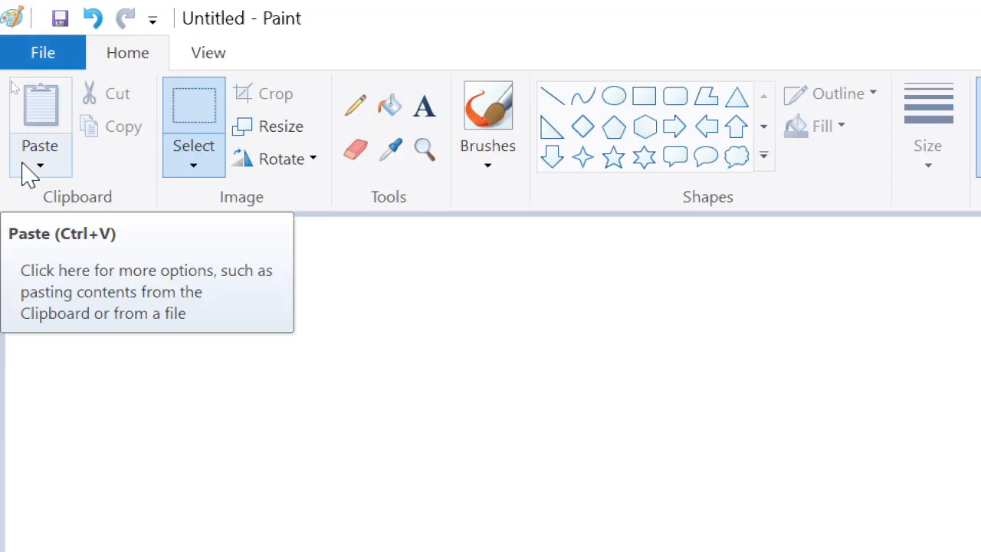
Step: Paste the FF elk photo from file, move it left of centre, and enlarge it to about 471 × 566 px
left_click(27, 170)
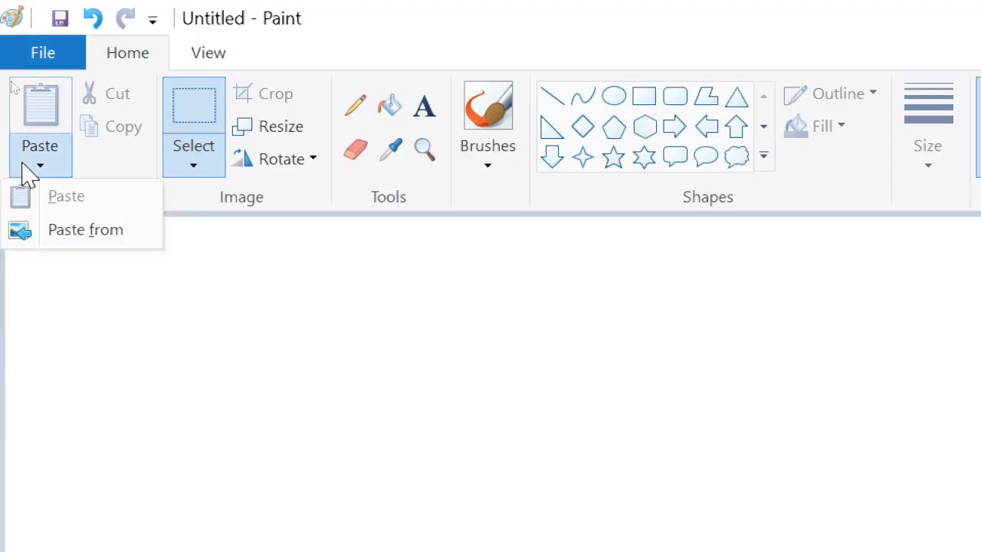
left_click(74, 240)
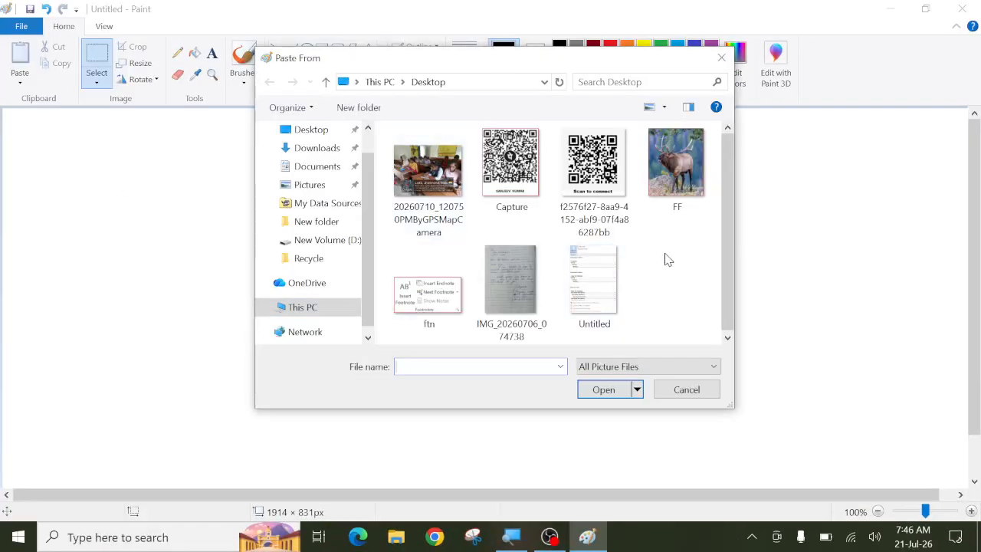
left_click(675, 184)
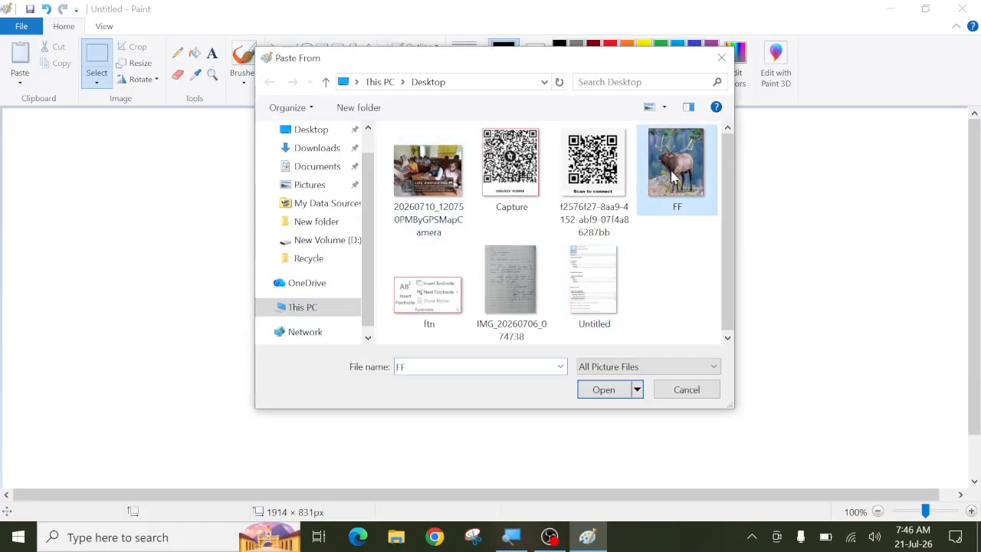
left_click(603, 391)
left_click_drag(219, 241, 368, 246)
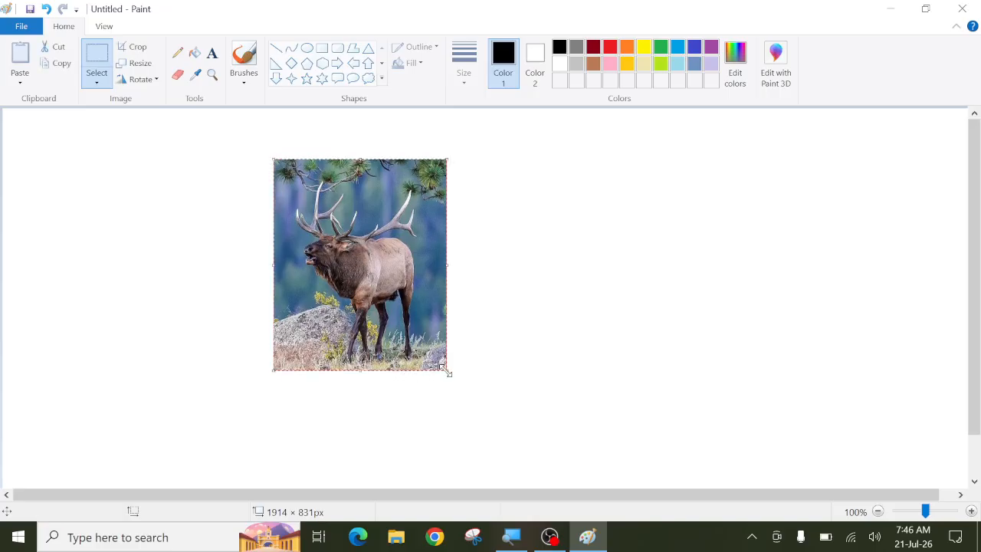
left_click_drag(443, 368, 514, 449)
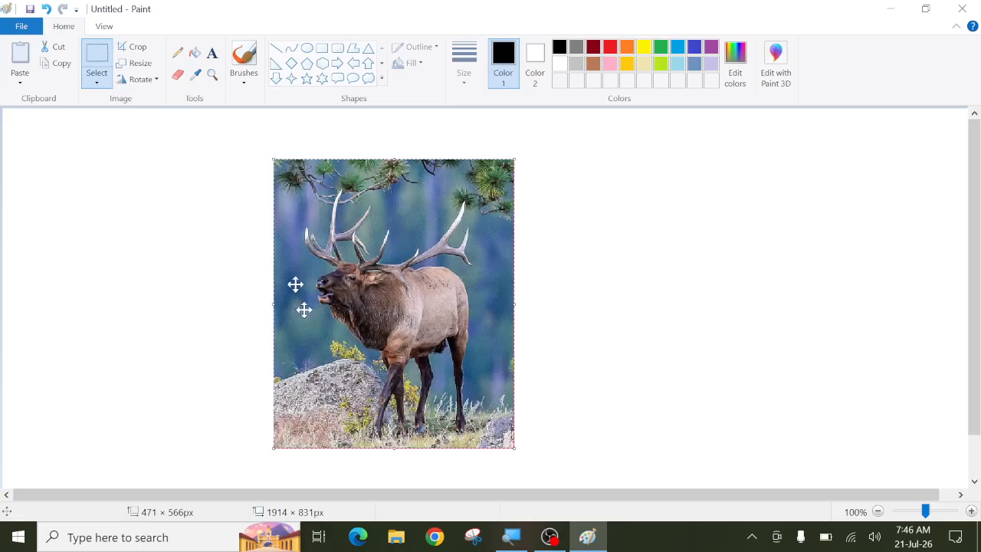
left_click(214, 59)
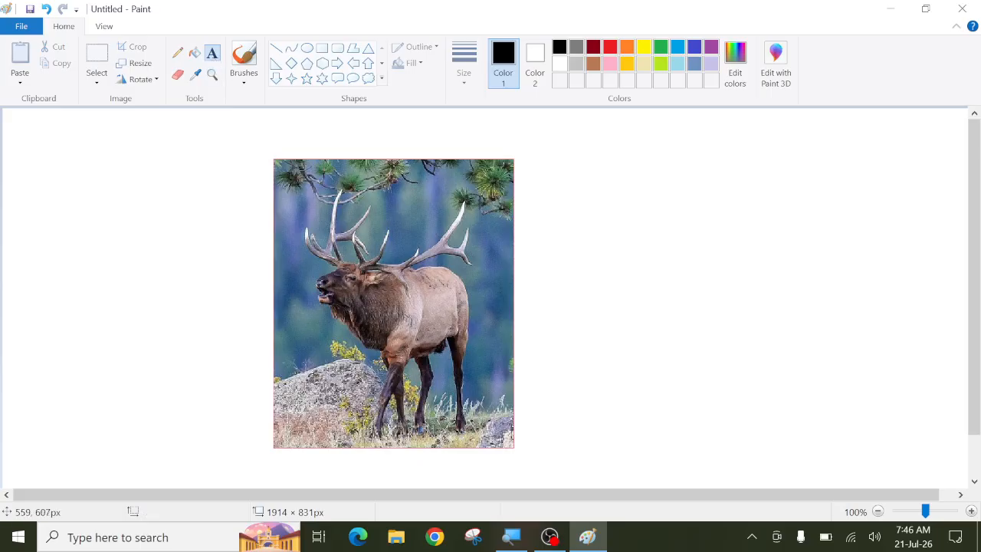
left_click(288, 393)
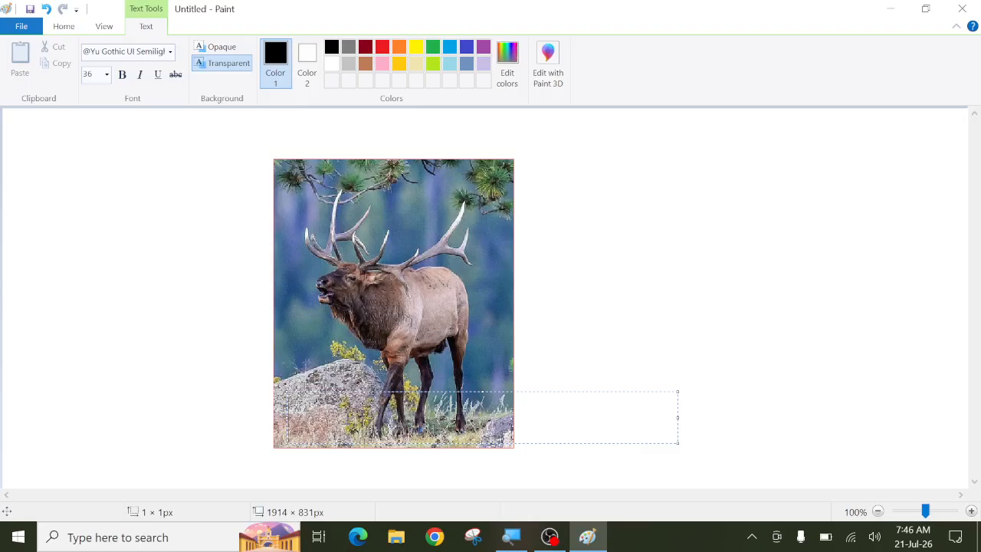
Step: Write 'Deer' in black on a transparent background at the elk photo's lower-left, fitting the text box
type("Dee")
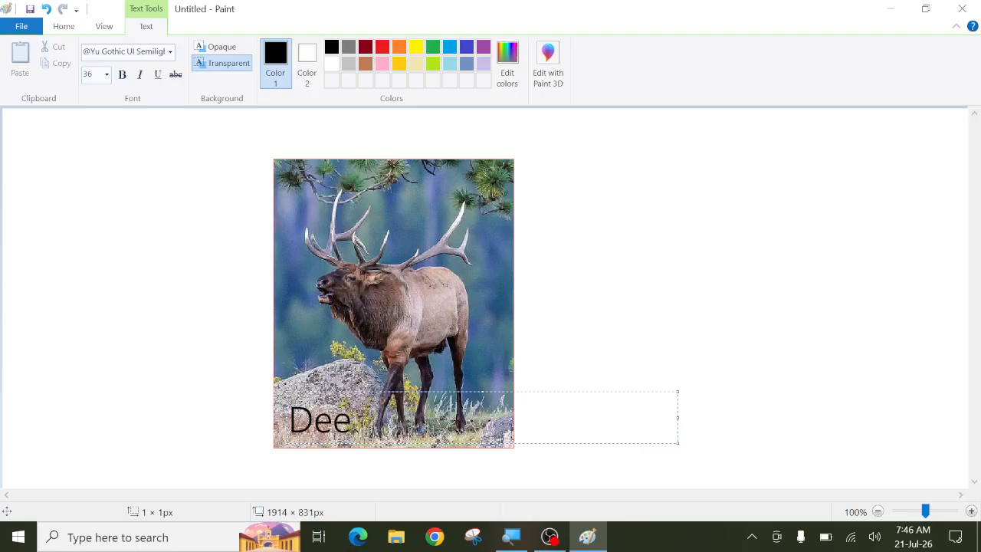
type("r")
mouse_move(279, 419)
left_mouse_down()
mouse_move(362, 420)
mouse_move(307, 420)
mouse_move(281, 407)
left_mouse_up()
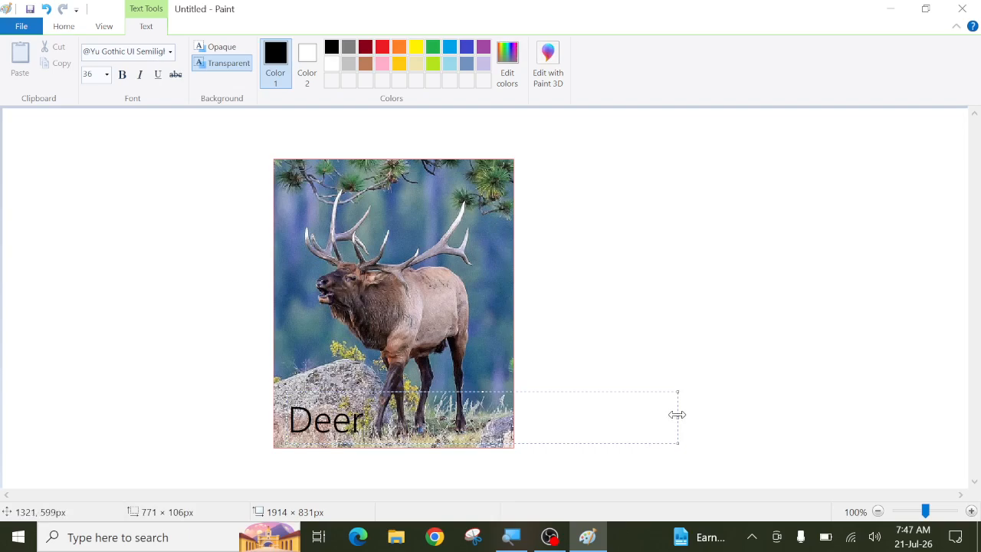
left_click_drag(677, 412, 519, 412)
left_click_drag(290, 421, 272, 420)
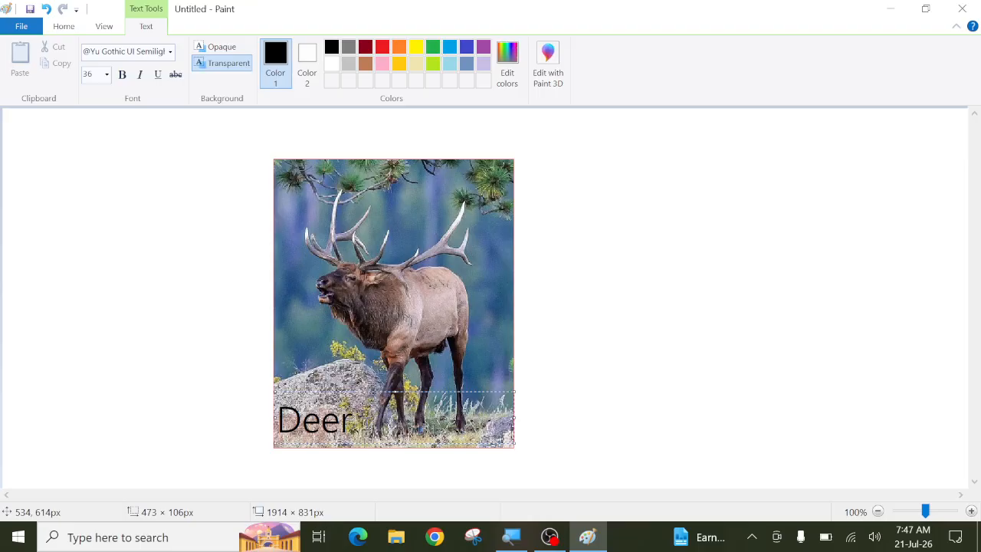
left_click(214, 48)
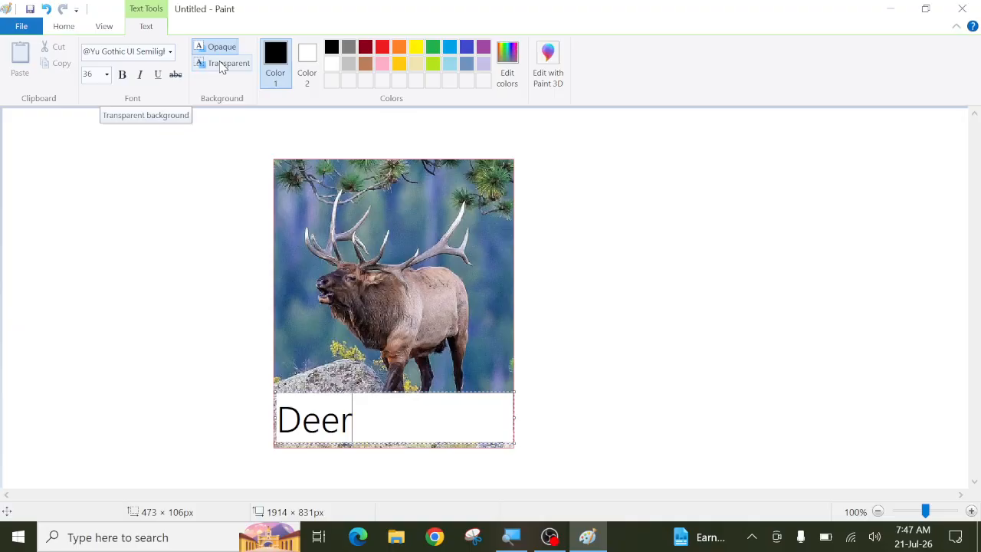
left_click(221, 66)
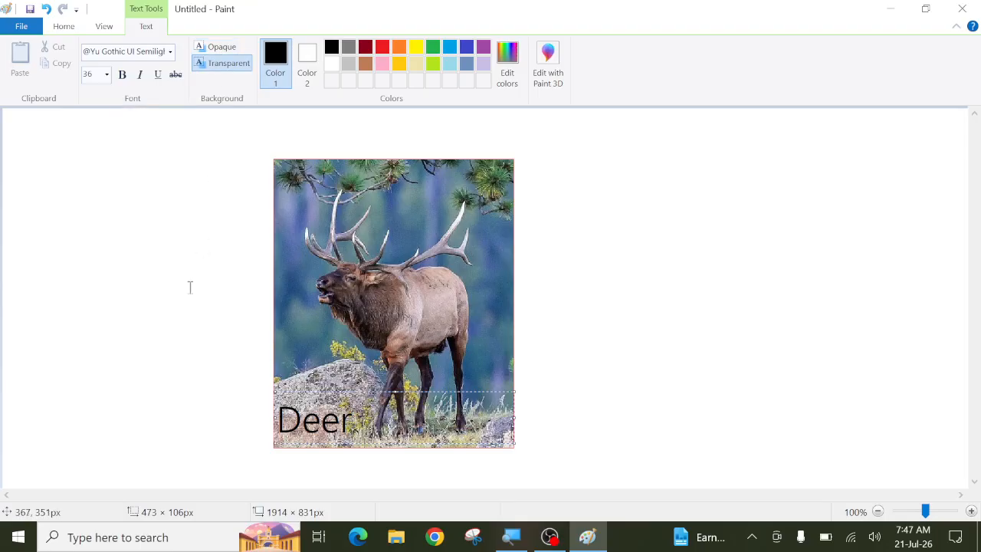
left_click(178, 253)
Step: Select the whole labelled deer picture and cut it from the canvas
left_click(88, 55)
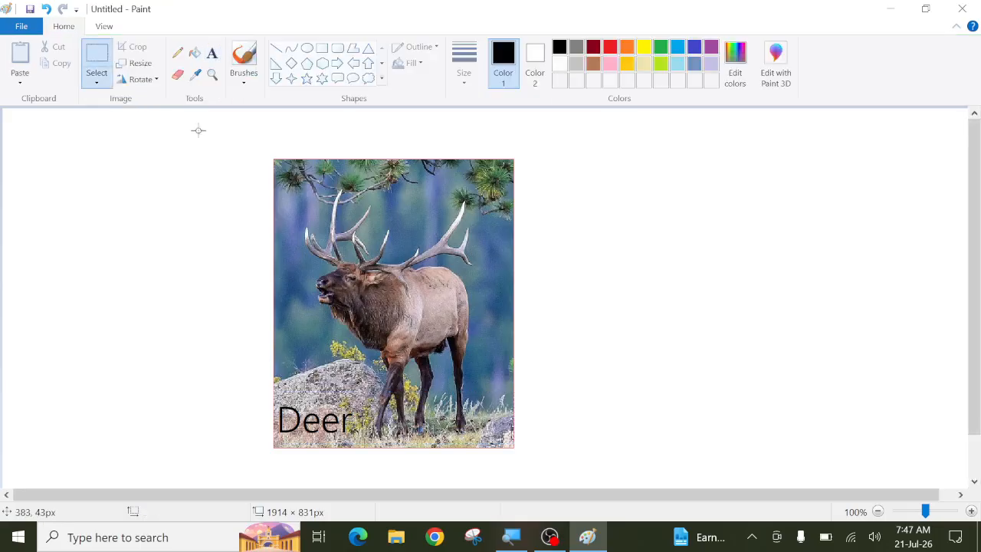
left_click_drag(223, 125, 560, 462)
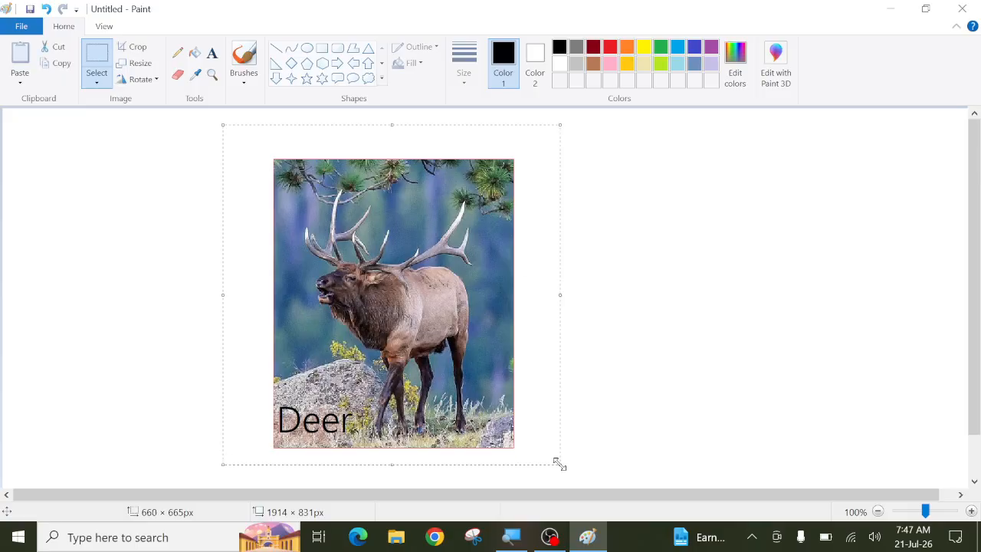
key("ctrl+x")
Step: Paste the man's portrait photo from the D:\Recycle folder onto the canvas
left_click(19, 81)
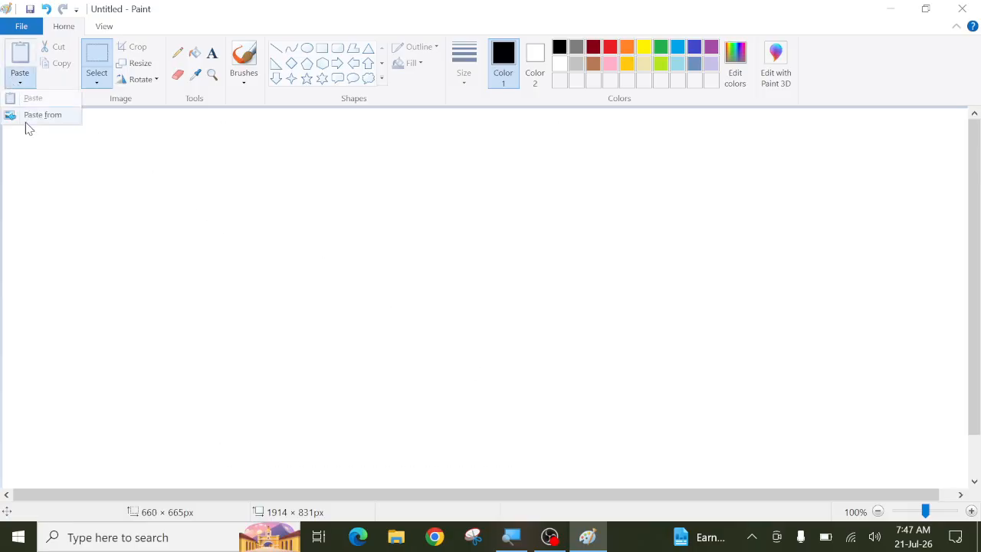
left_click(33, 115)
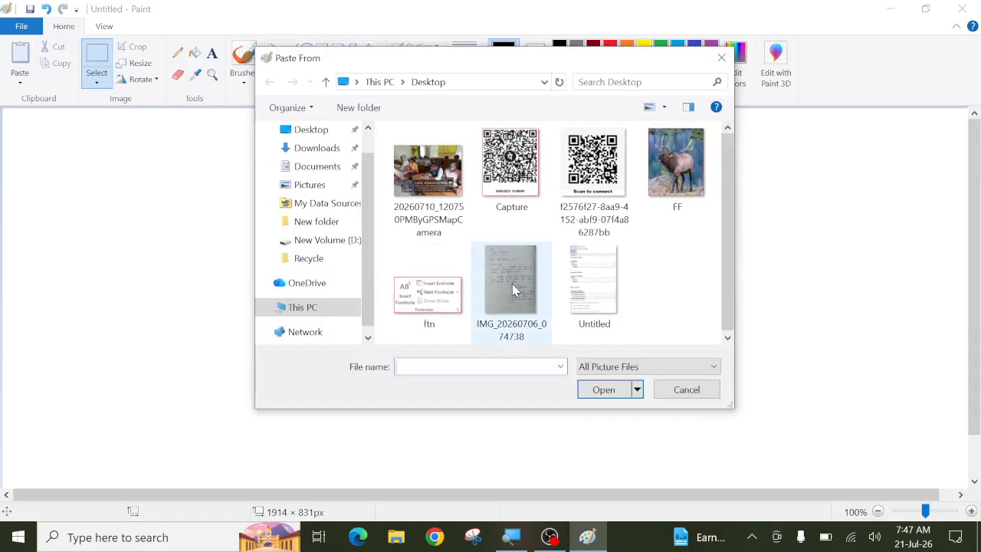
left_click(309, 258)
scroll(491, 260, "down", 5)
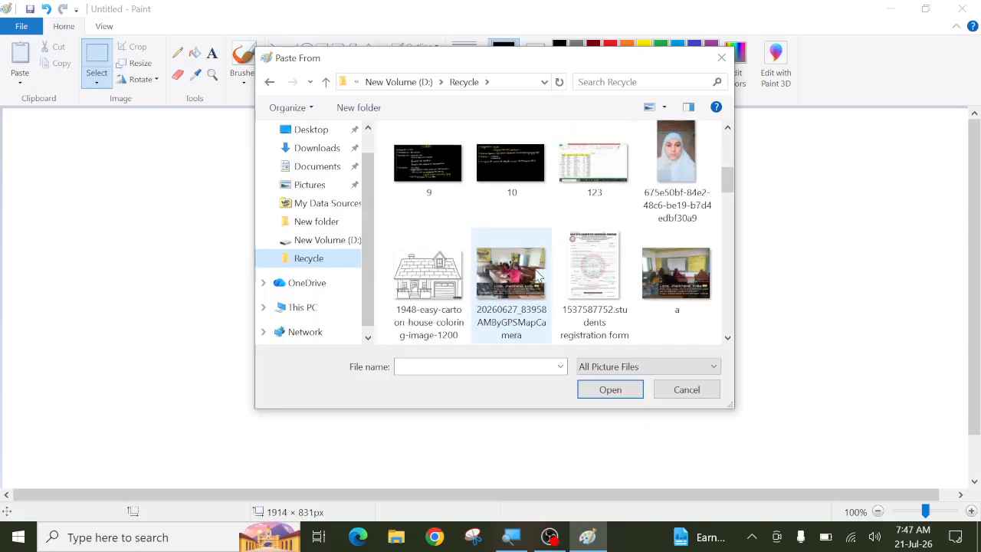
scroll(540, 279, "down", 3)
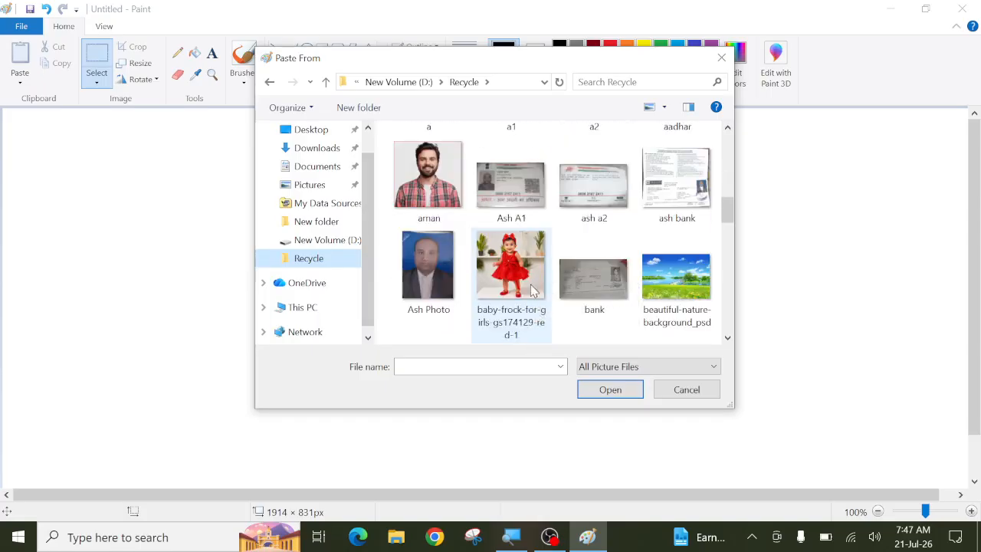
left_click(428, 176)
left_click(607, 389)
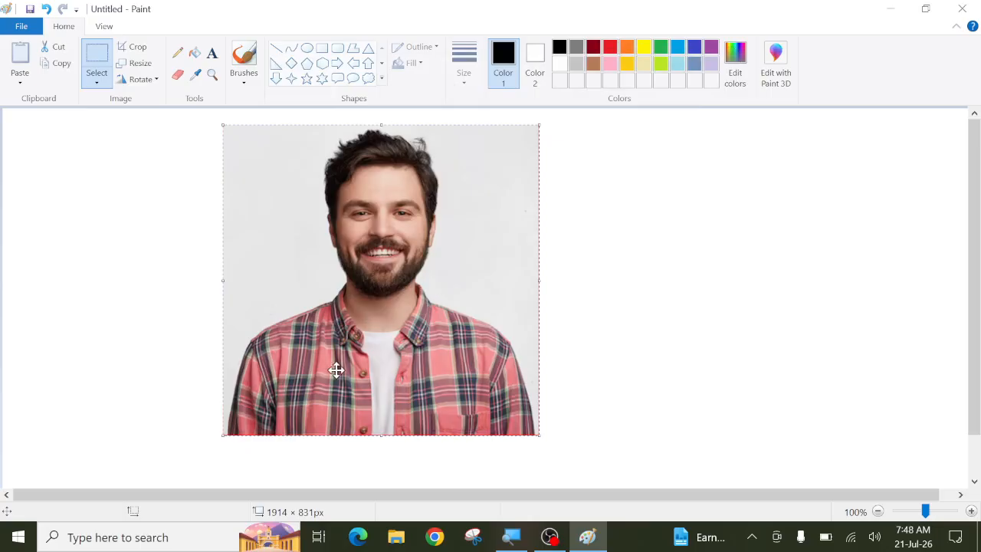
left_click(212, 53)
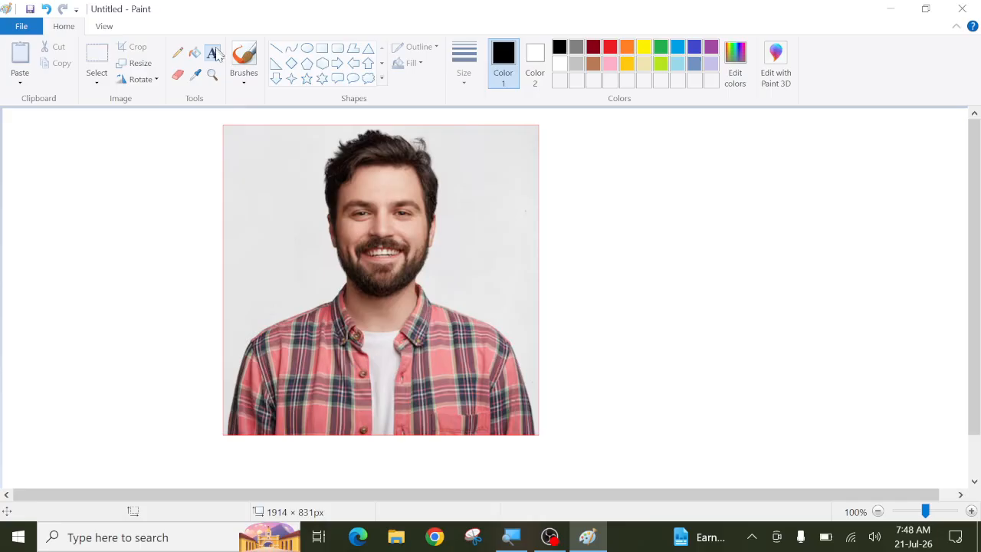
Step: Caption the portrait with the person's name in all capitals, fitting the text box
left_click(237, 371)
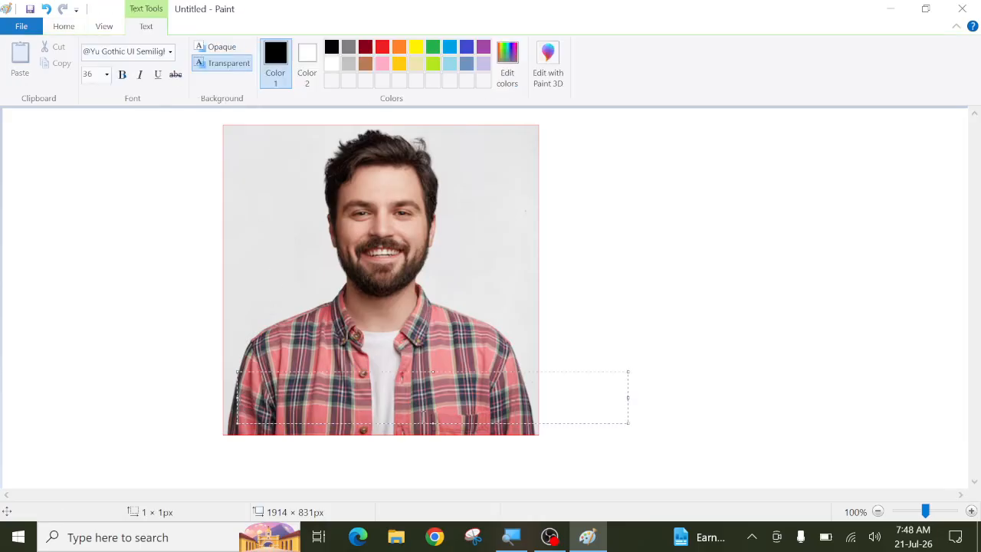
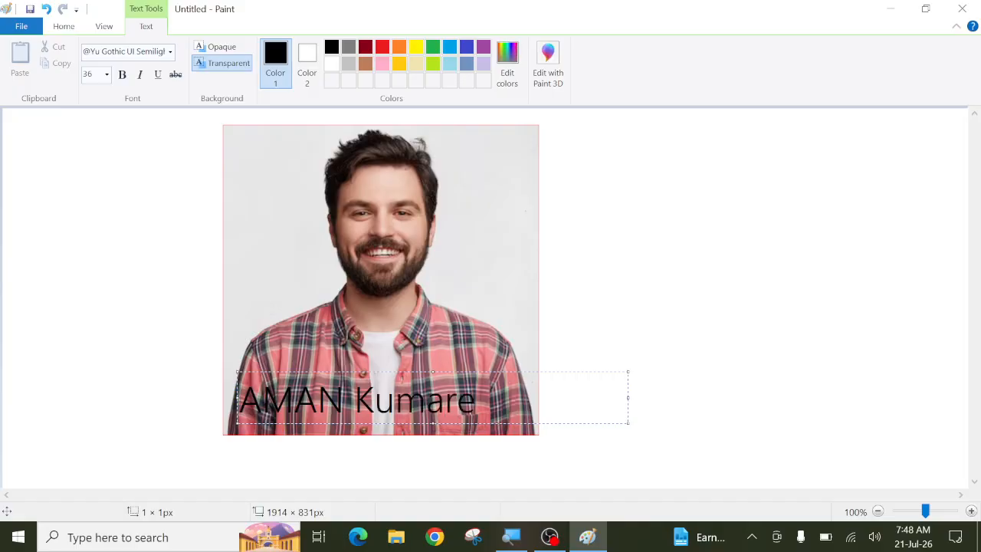
key("BackSpace")
key("BackSpace")
key("BackSpace")
key("BackSpace")
key("BackSpace")
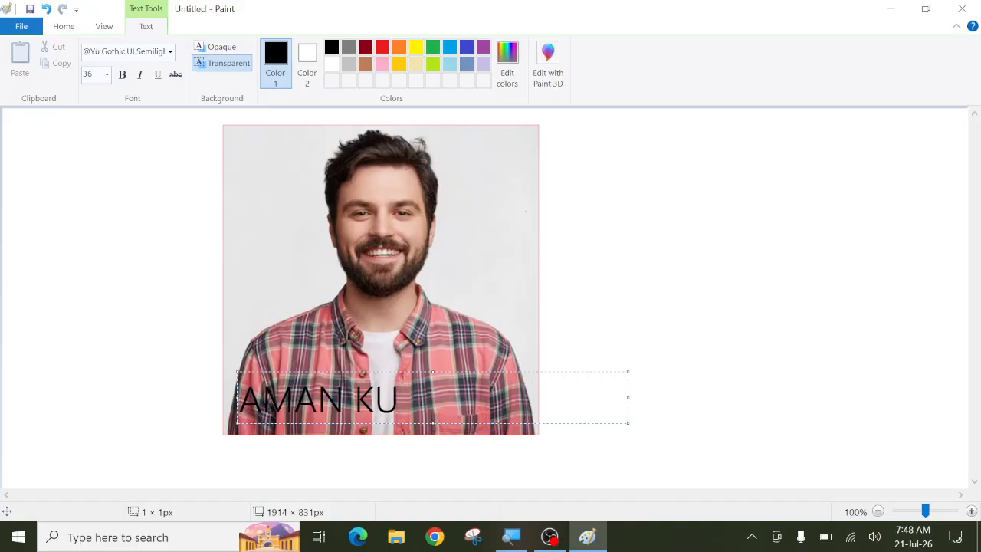
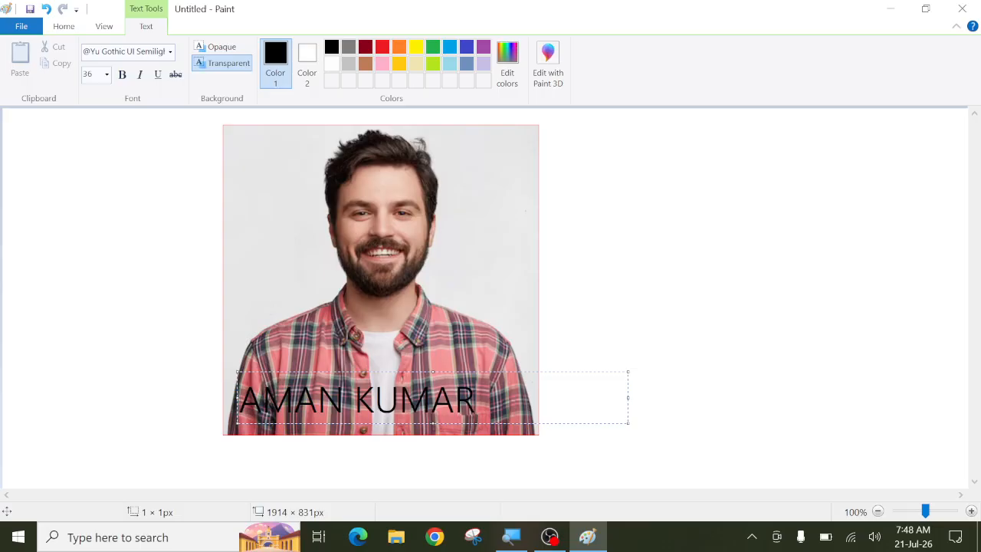
left_click_drag(628, 397, 535, 393)
left_click_drag(239, 397, 219, 397)
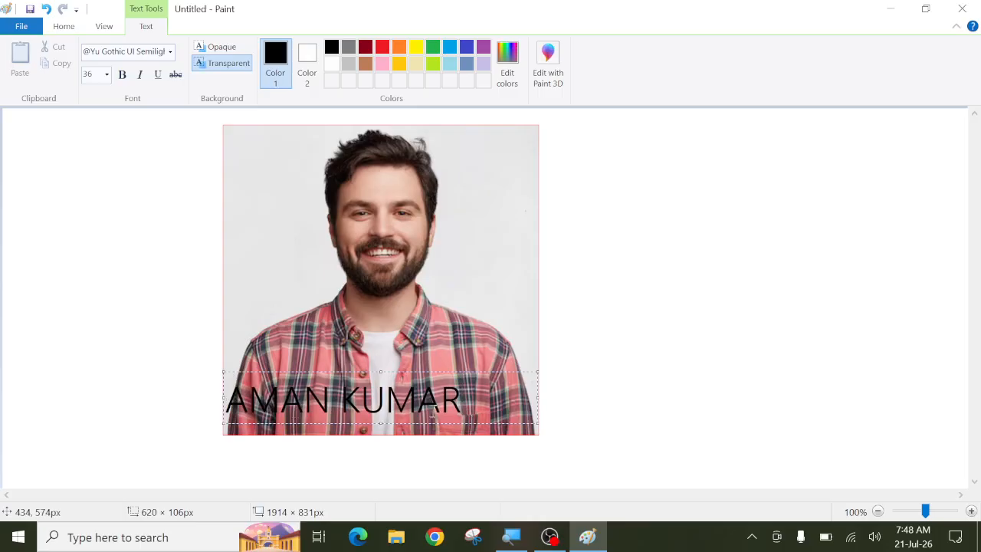
Step: Add a second caption line 'DOP:-21-07-2026' and select both lines
key("Return")
type("DOP:-")
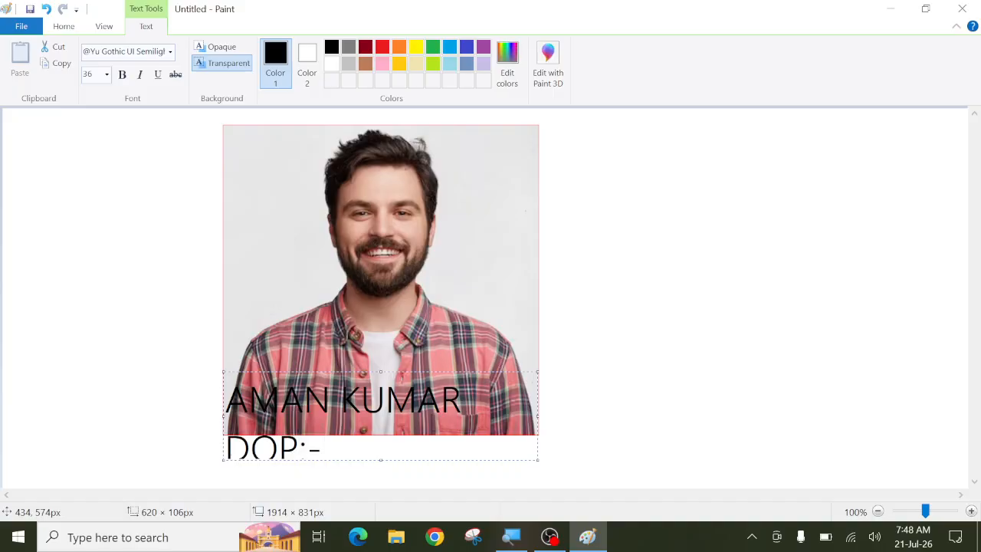
type("21-0")
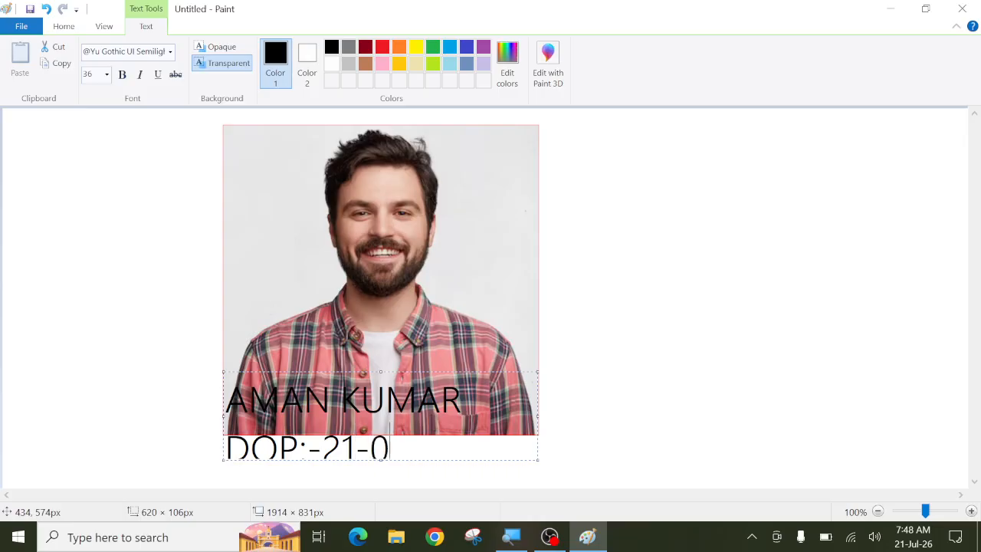
type("7-2026")
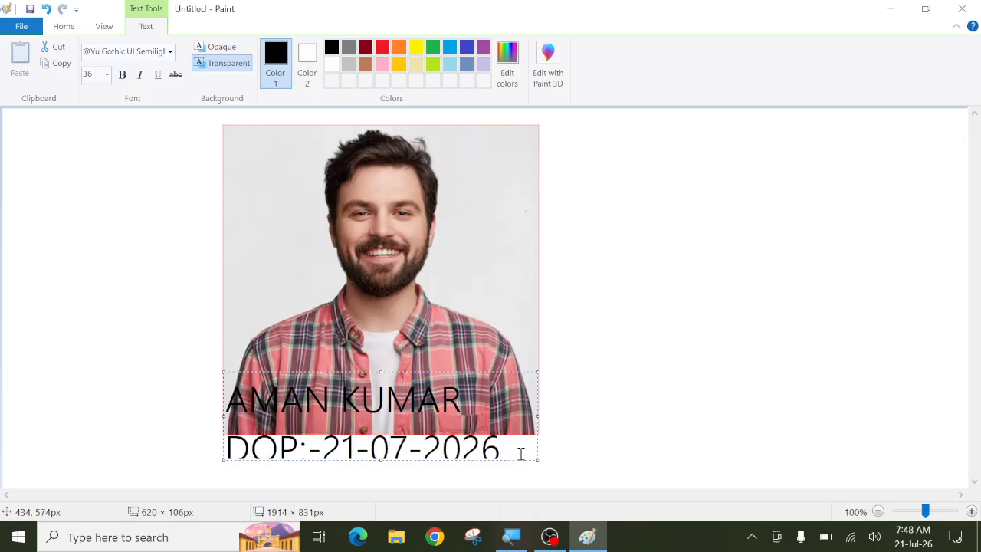
left_click_drag(513, 451, 217, 401)
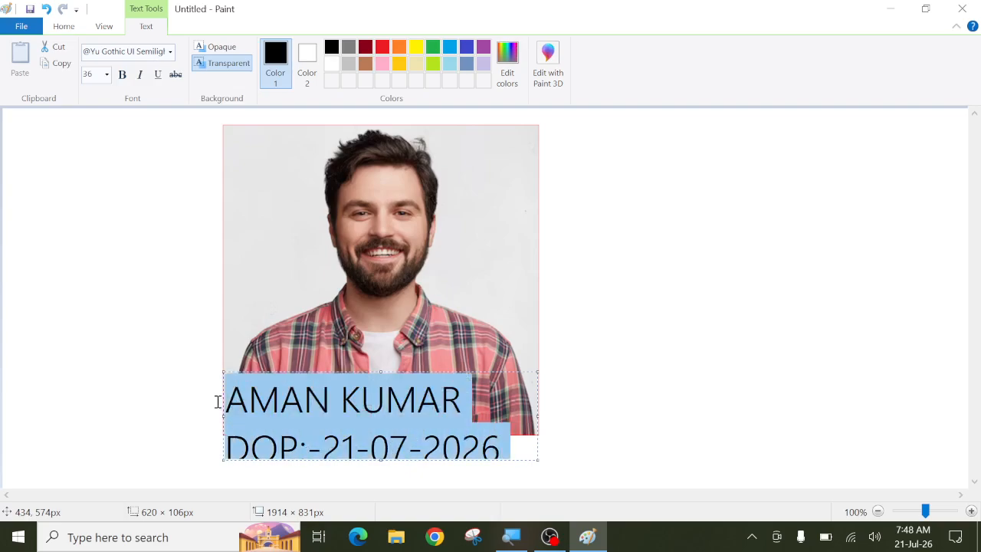
Step: Resize the caption to 26 point, reposition it over the photo's lower part, and make it bold
left_click(107, 74)
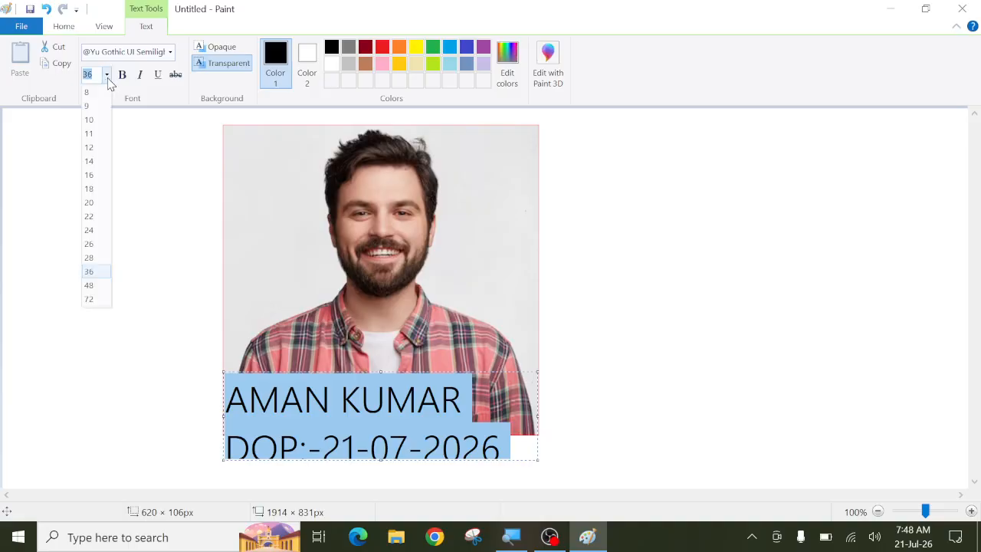
left_click(97, 244)
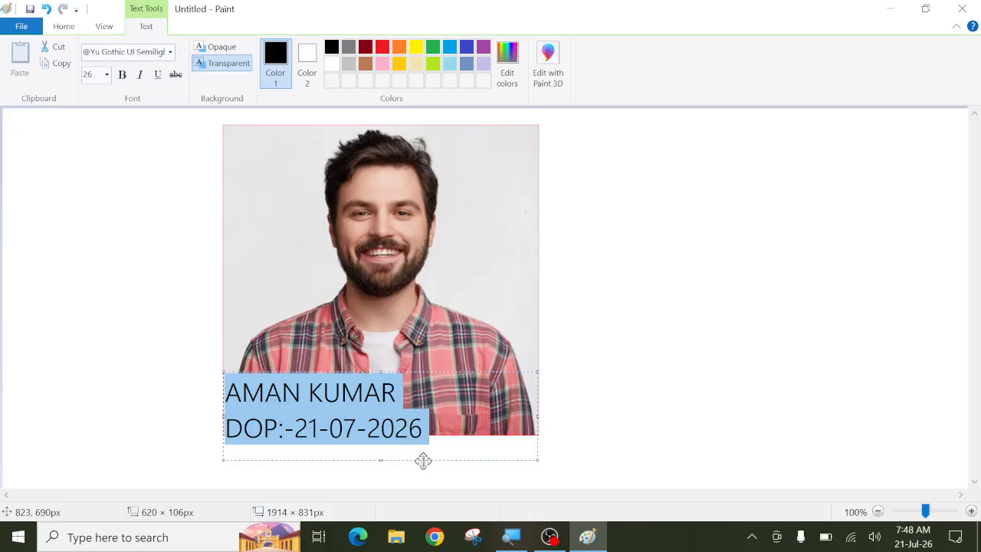
left_click_drag(422, 458, 432, 444)
left_click_drag(427, 444, 421, 444)
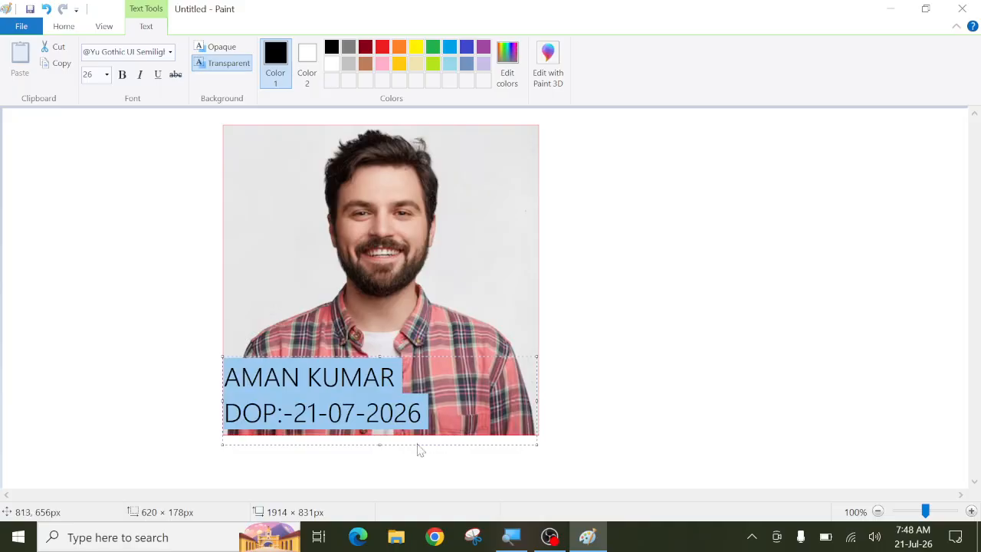
left_click(231, 378)
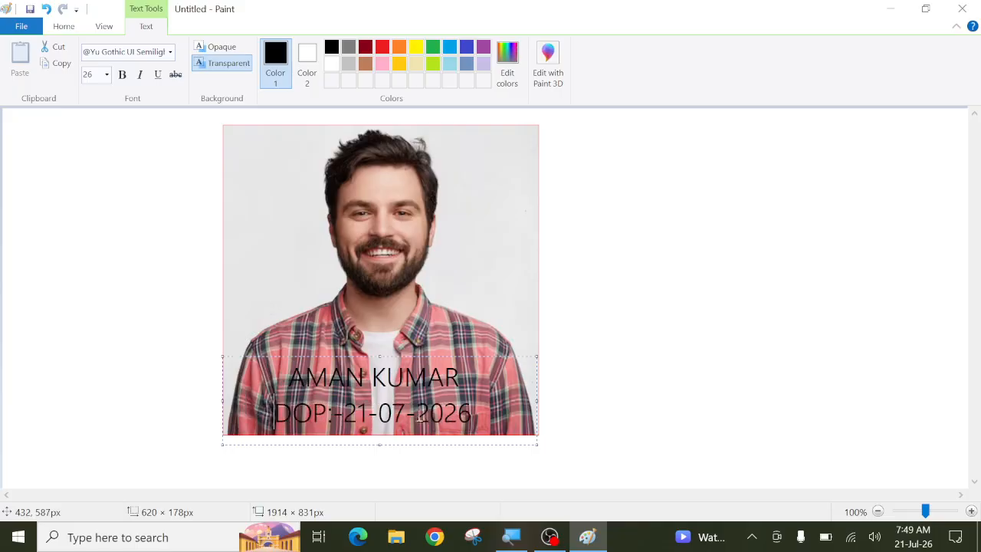
left_click_drag(481, 418, 265, 380)
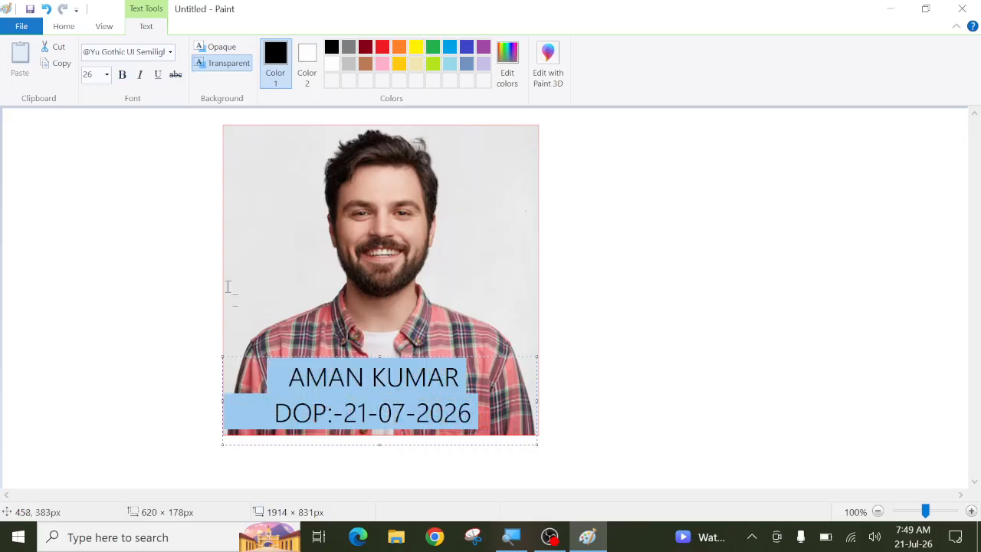
left_click(122, 74)
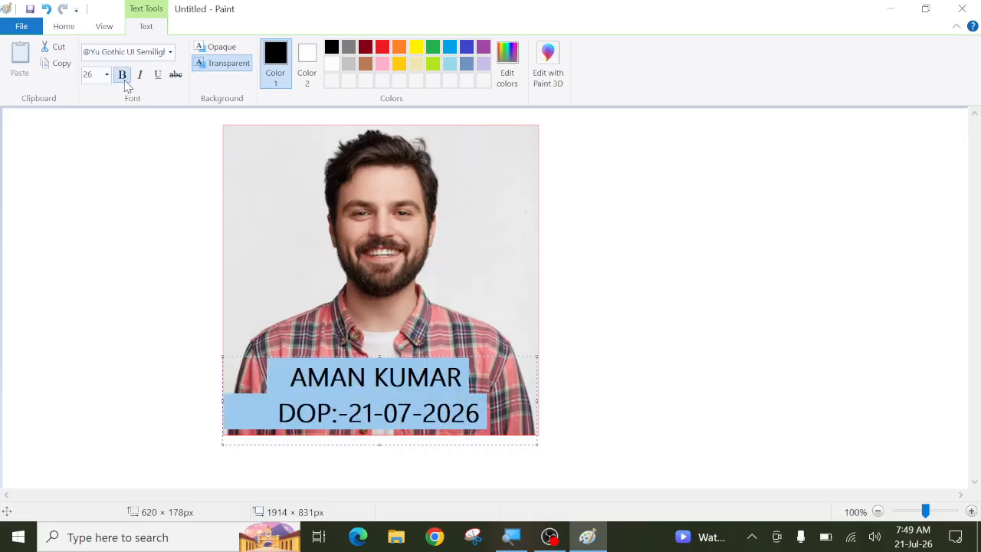
Step: Switch the caption font to Arial Black, remove the date line's leading space, and trim the box to 658 × 164 px
left_click(170, 53)
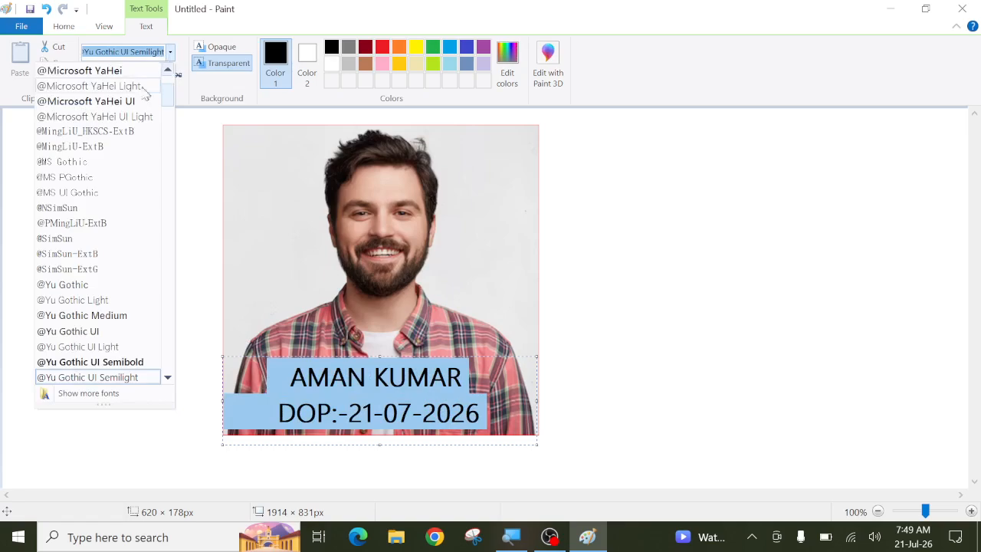
scroll(113, 184, "up", 3)
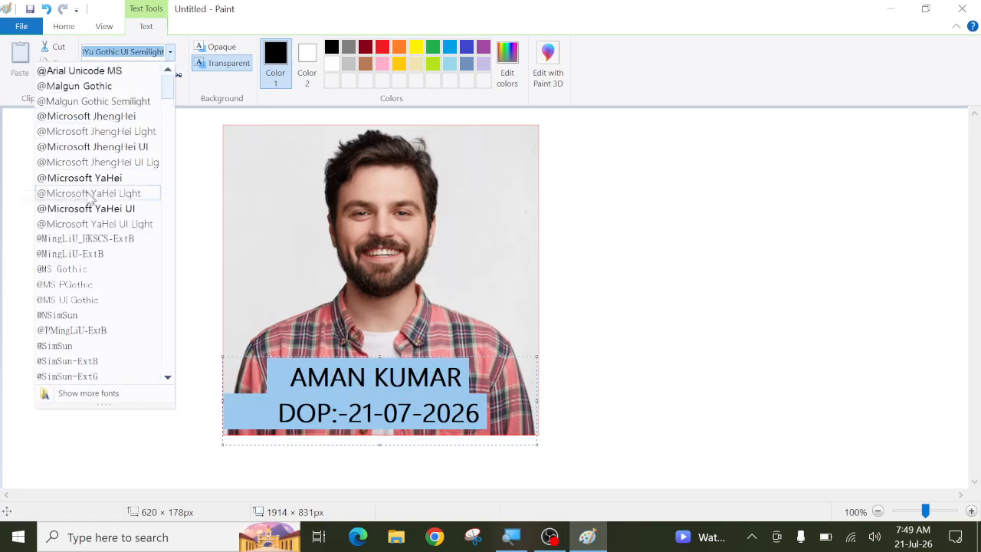
scroll(99, 211, "down", 6)
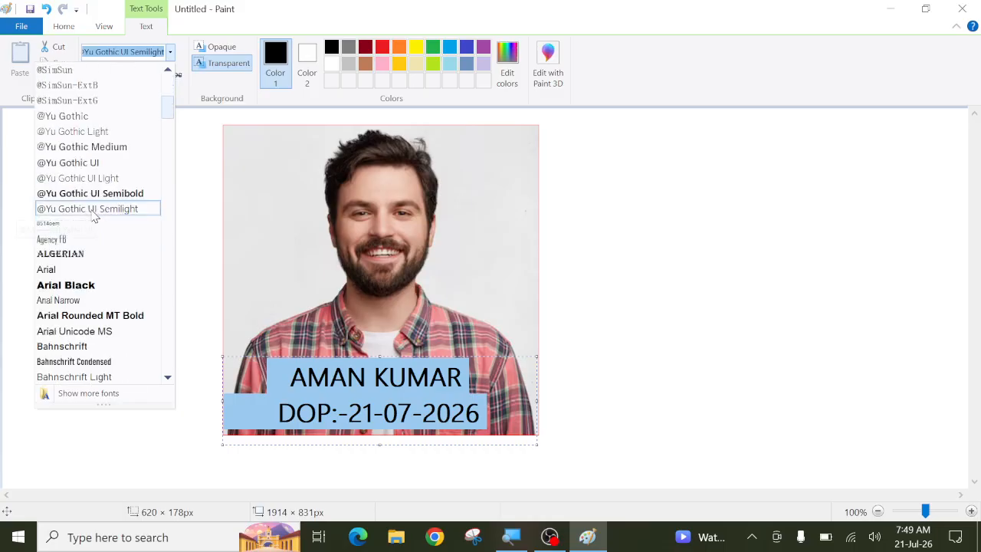
left_click(62, 285)
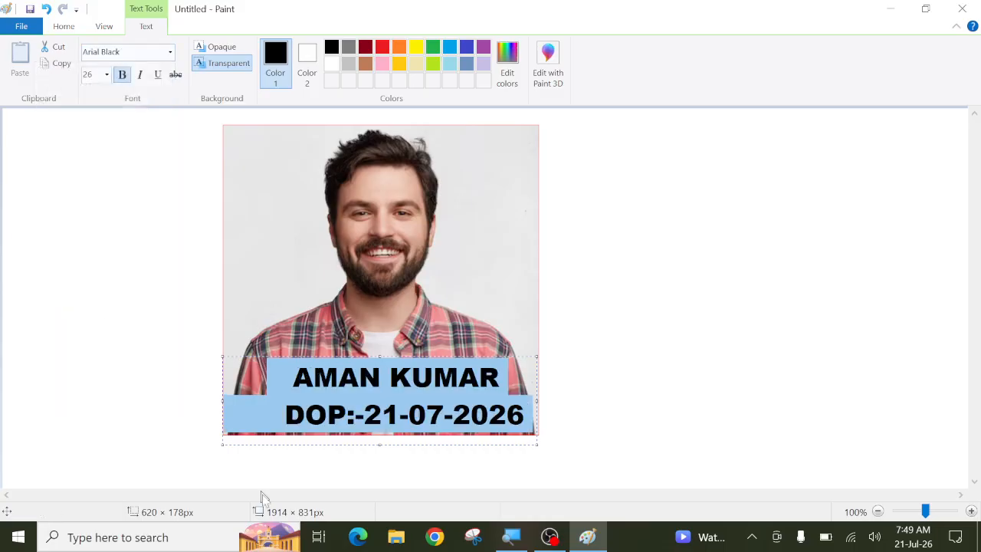
left_click_drag(220, 398, 202, 400)
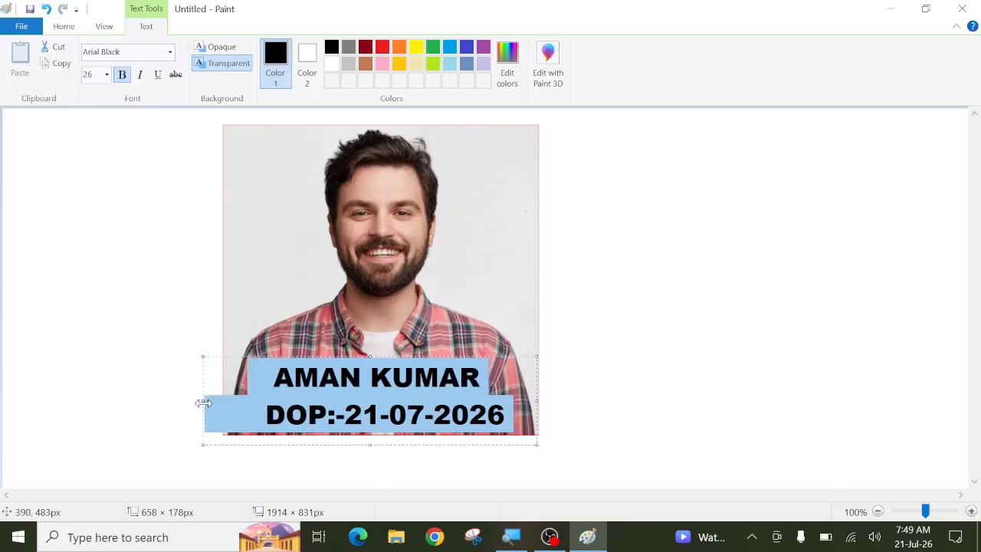
left_click(269, 413)
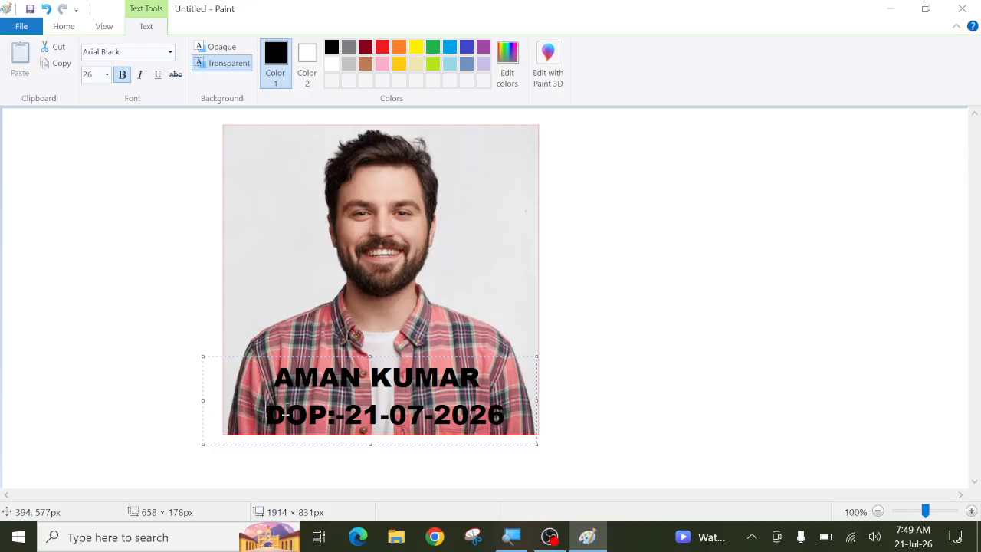
key("BackSpace")
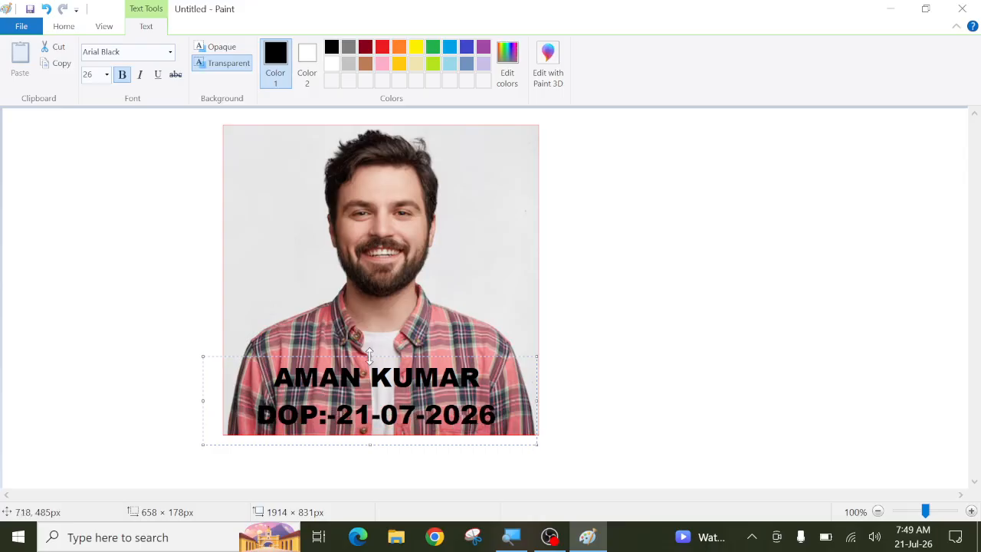
left_click_drag(369, 355, 370, 362)
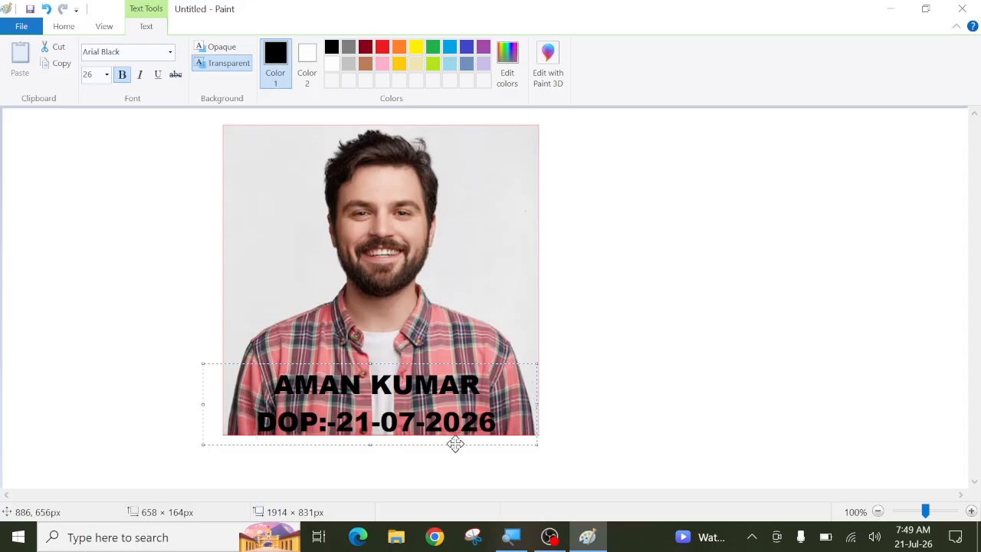
left_click_drag(455, 445, 460, 443)
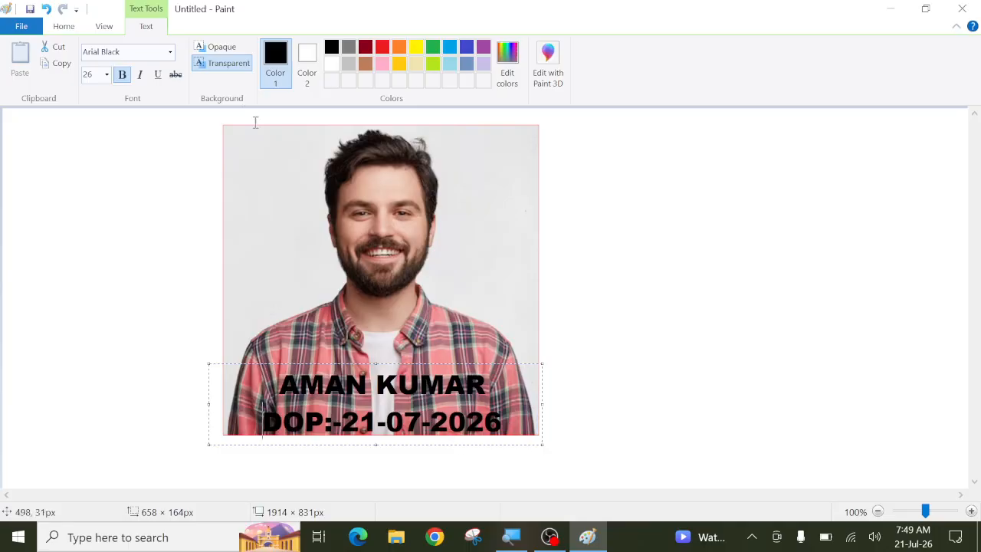
Step: Give the caption an opaque white background, trim it to the photo's bottom edge, and commit it
left_click(217, 50)
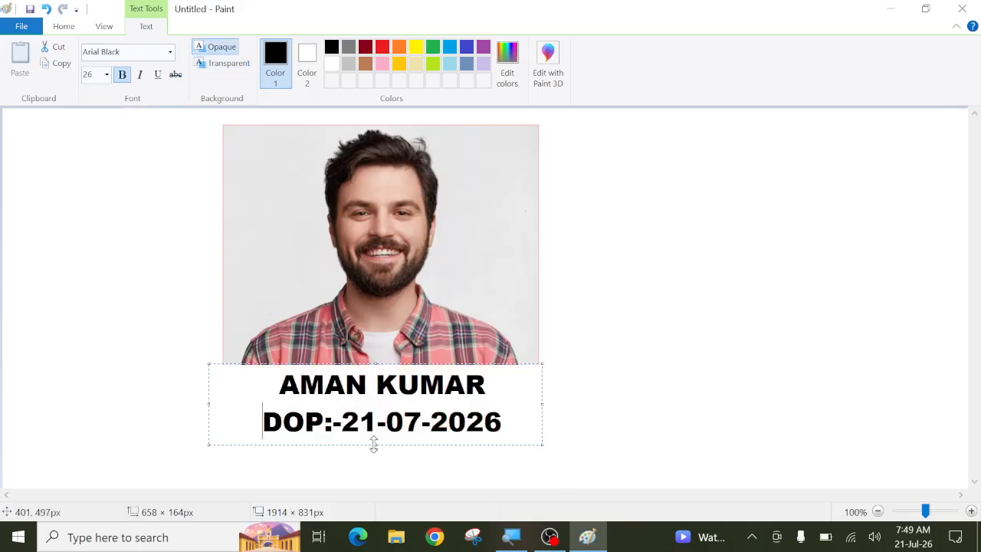
left_click_drag(373, 445, 373, 434)
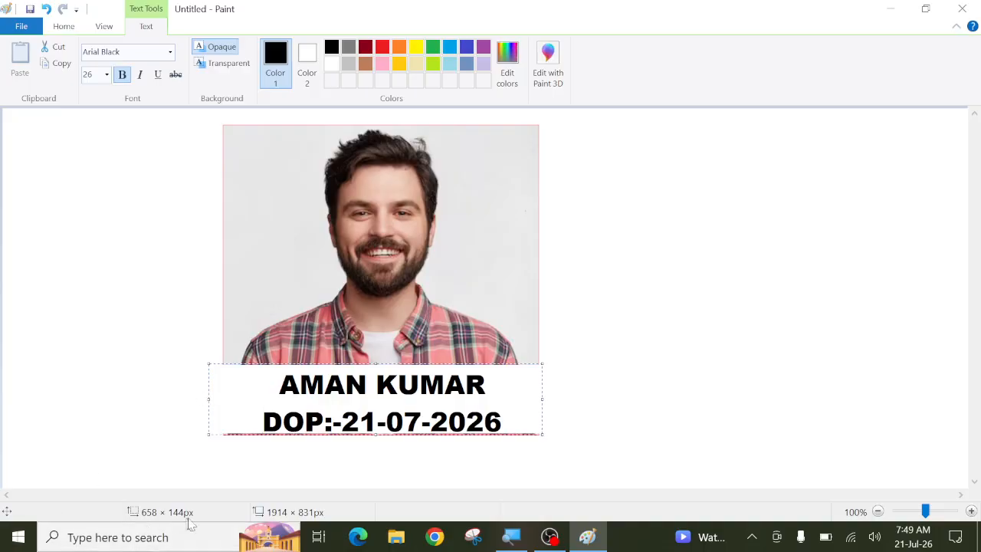
left_click(680, 354)
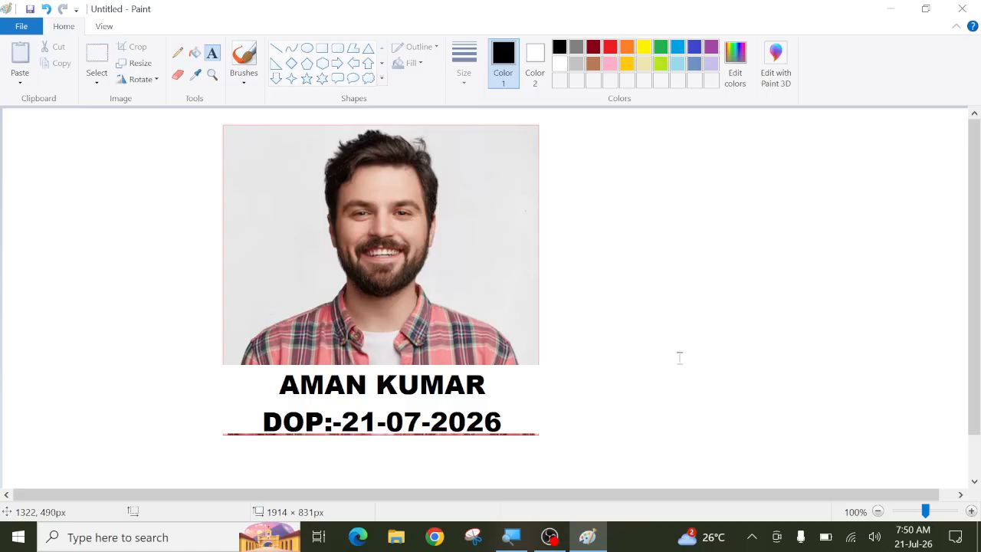
Step: Clear the entire canvas, then place and discard an empty trial text box
key("ctrl+a")
key("Delete")
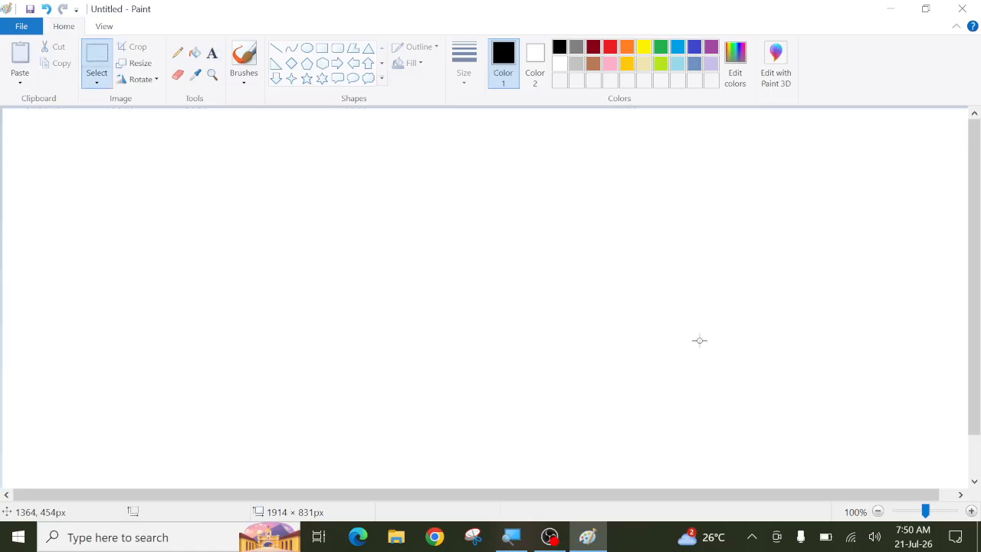
left_click(212, 52)
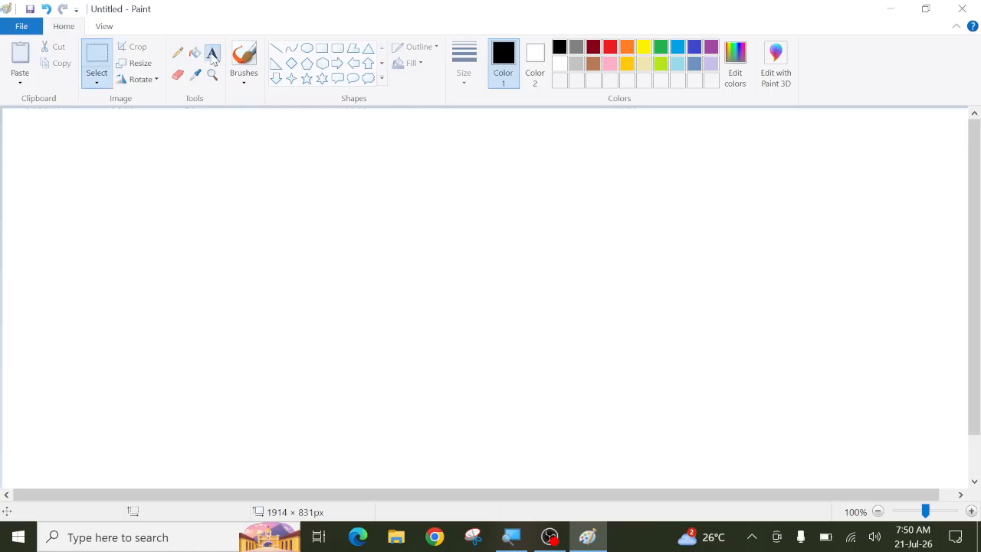
left_click(277, 207)
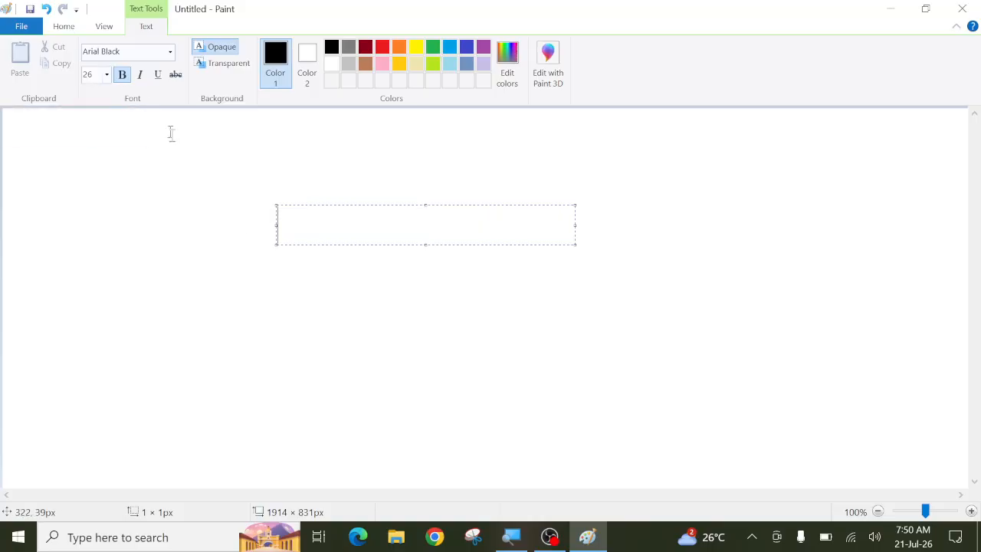
left_click(303, 301)
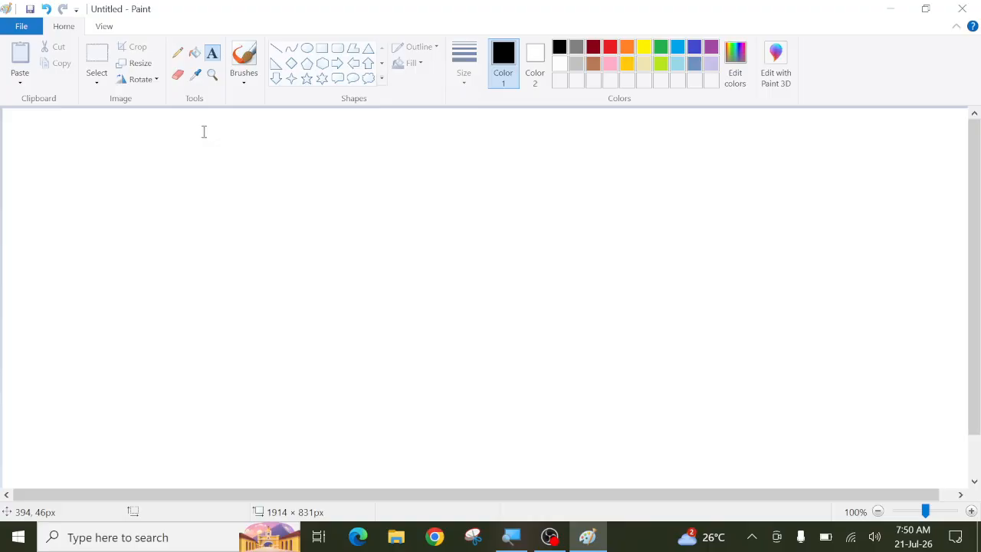
Step: Draw two trial ellipses, erase them with select-all and Delete, and bring up the File menu
left_click(307, 47)
left_click_drag(134, 180, 281, 340)
left_click_drag(340, 186, 432, 326)
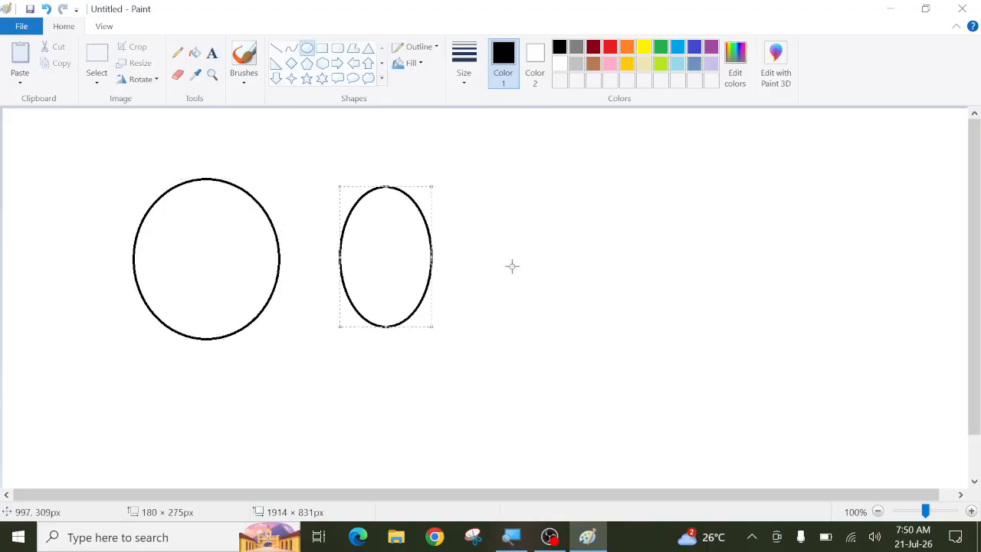
key("ctrl+a")
key("Delete")
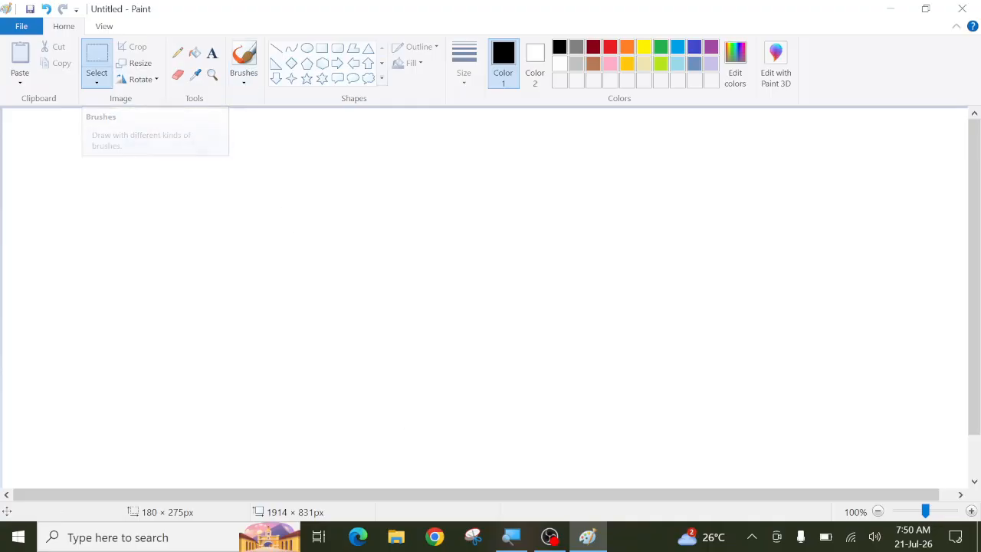
left_click(23, 30)
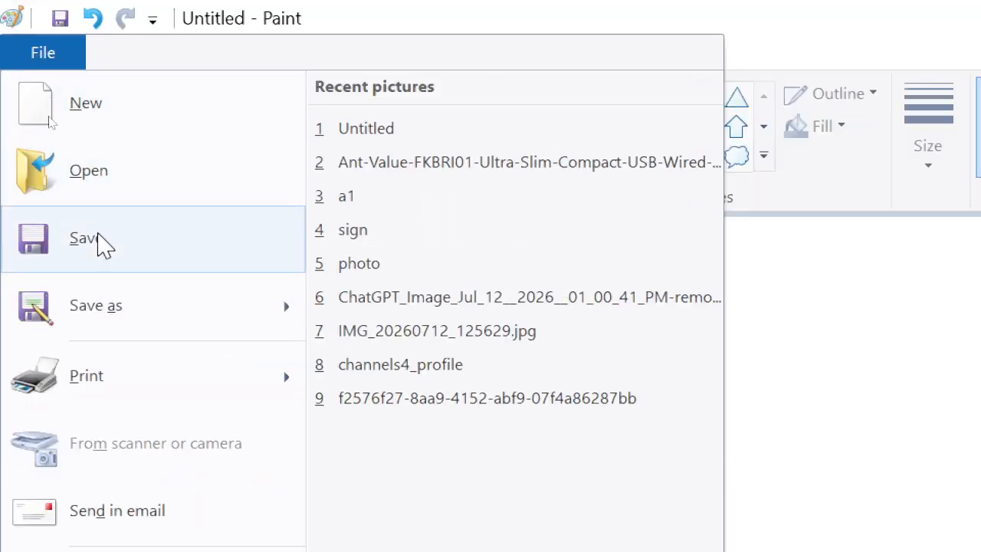
Step: Browse the File menu and its Print submenu, then close it
mouse_move(143, 406)
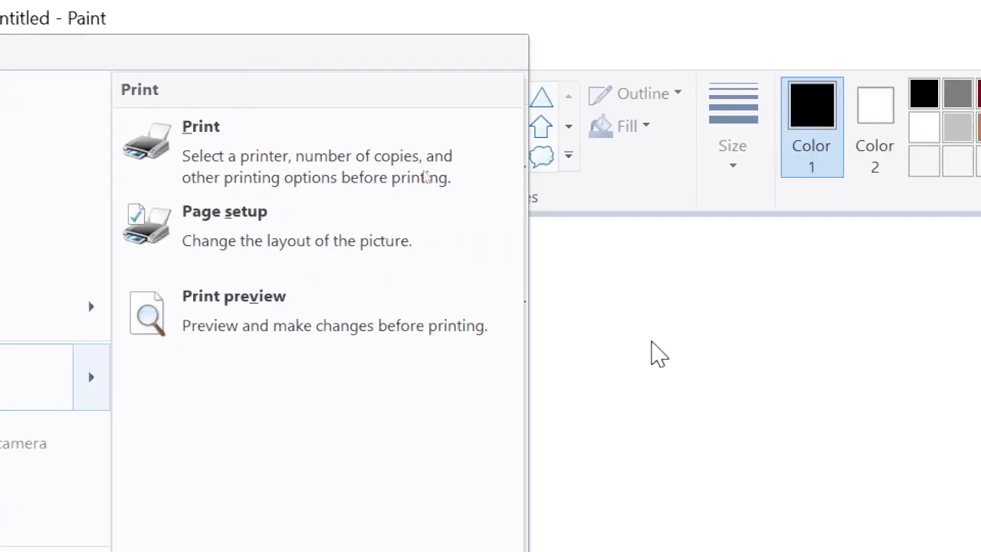
left_click(657, 355)
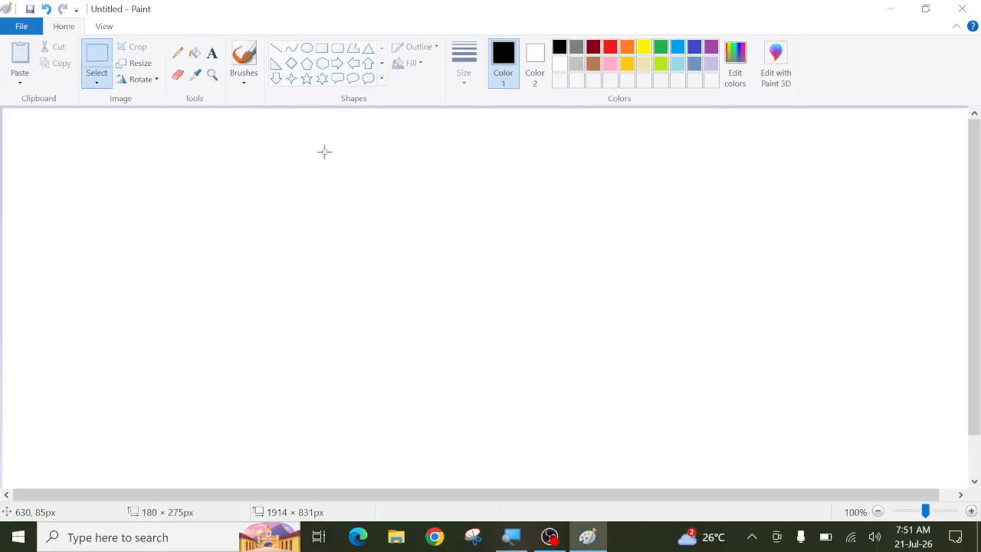
left_click(21, 26)
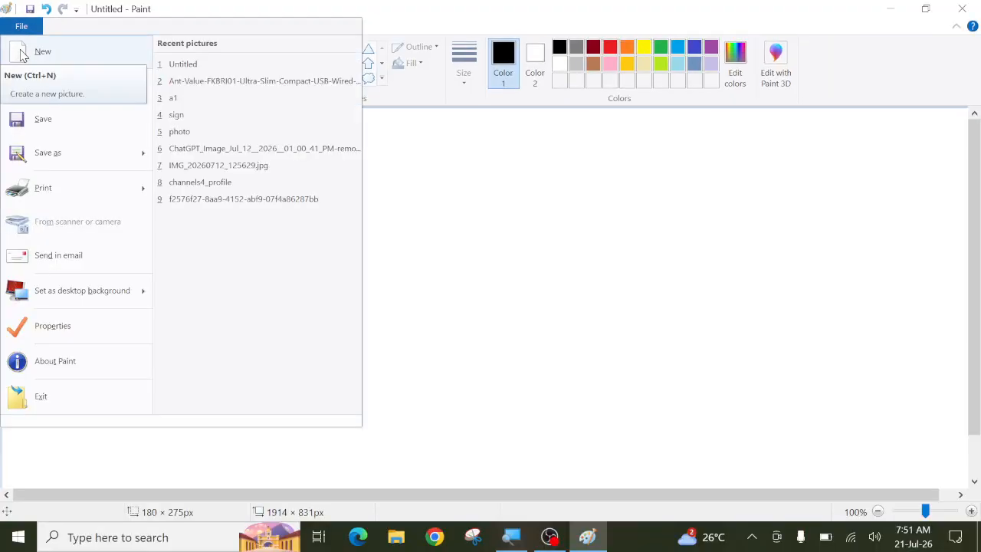
left_click(462, 185)
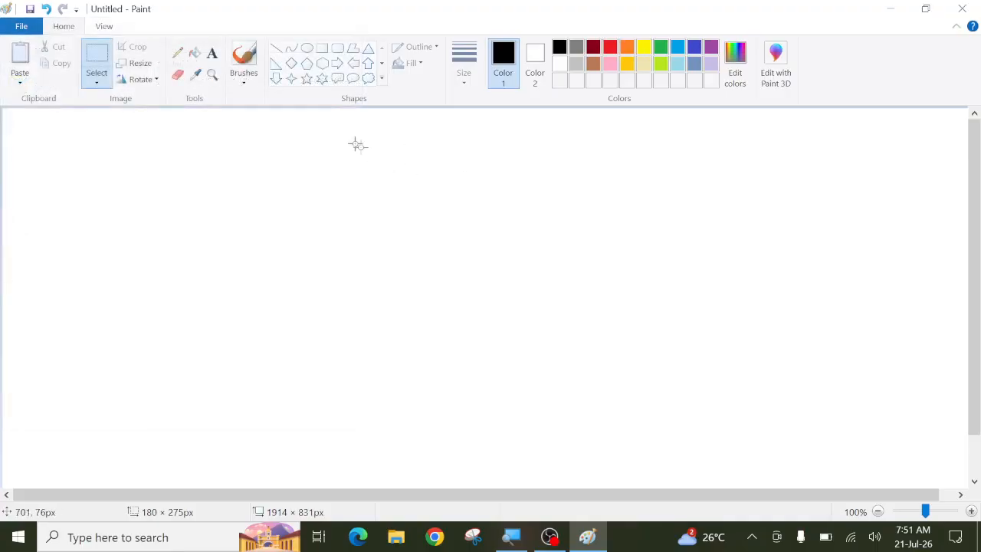
Step: Draw two large overlapping circles with the Oval tool, then bring up the File menu
left_click_drag(181, 165, 464, 447)
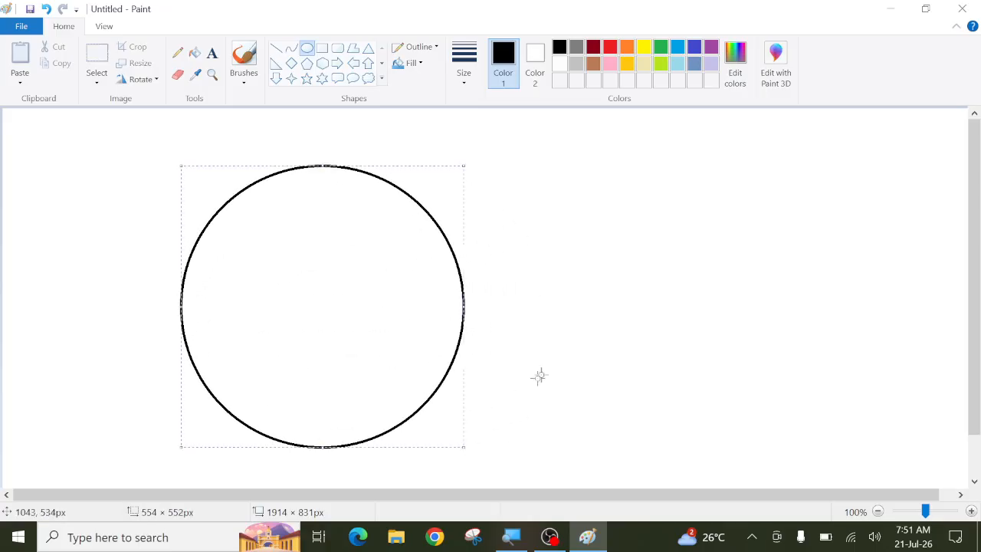
left_click(567, 335)
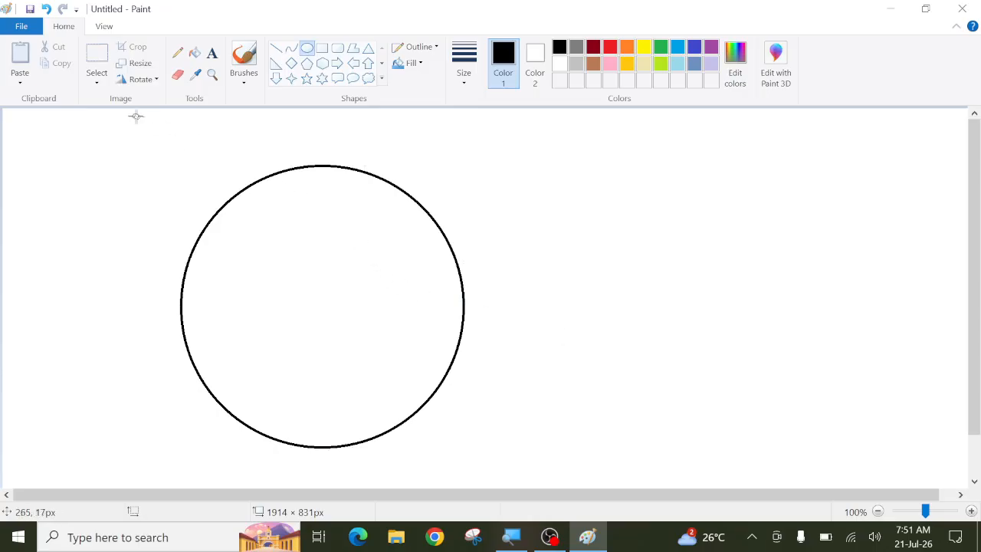
left_click(307, 51)
left_click_drag(372, 159, 644, 435)
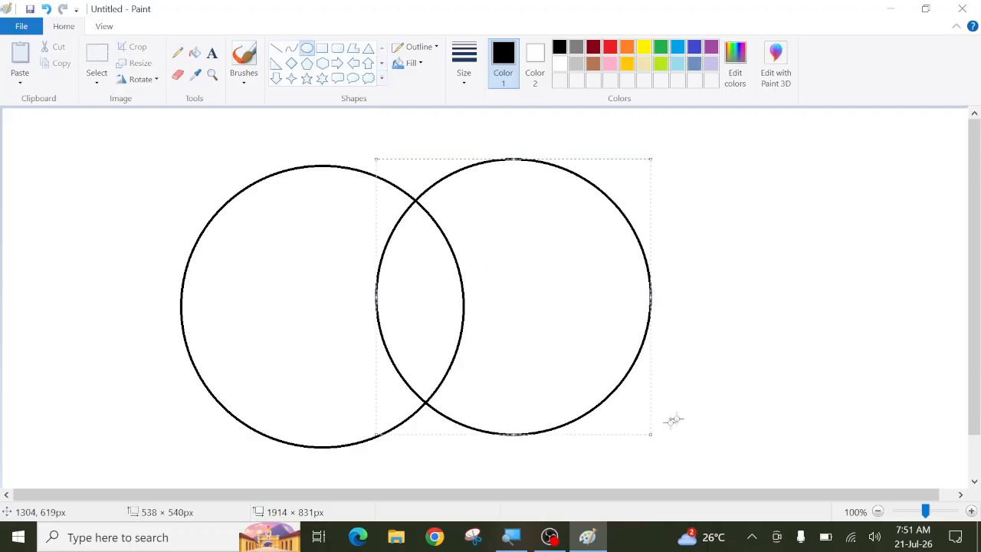
left_click(679, 363)
left_click(21, 27)
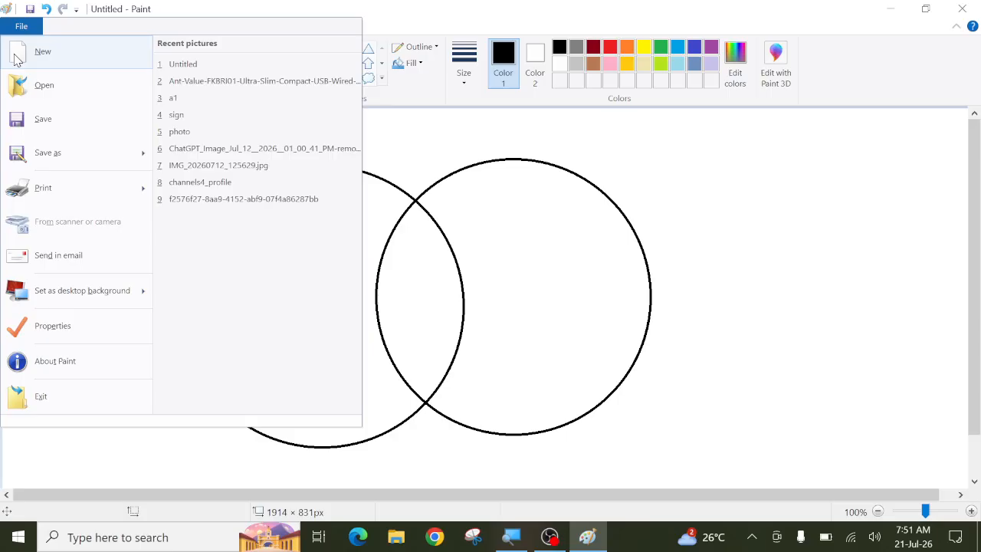
Step: Start a new picture, cancelling once, then discard the two-circle drawing without saving
left_click(17, 59)
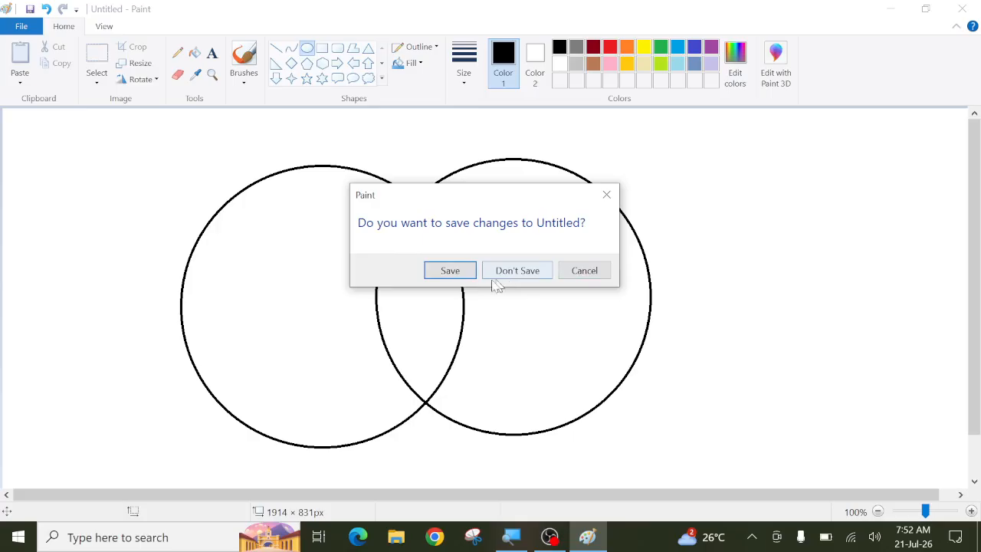
left_click(584, 273)
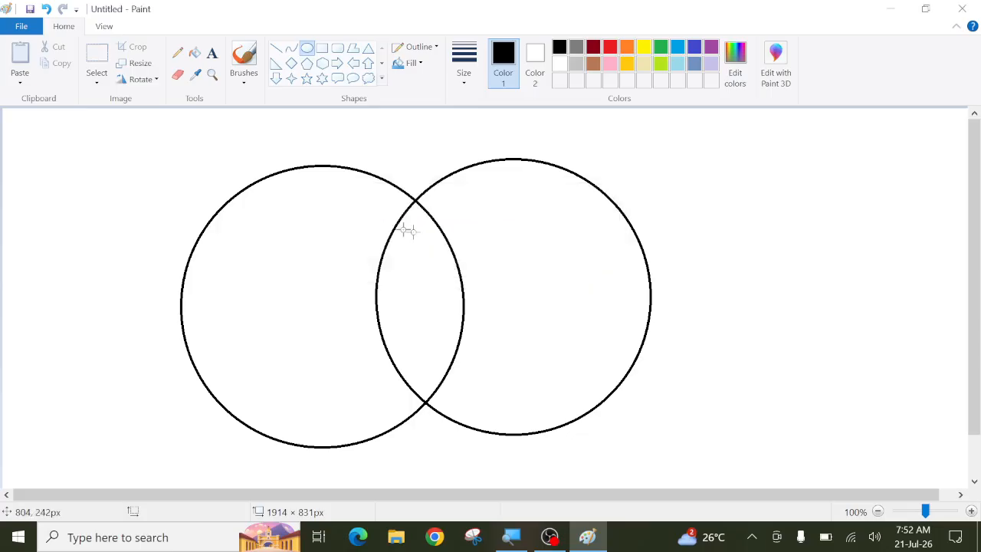
left_click(18, 28)
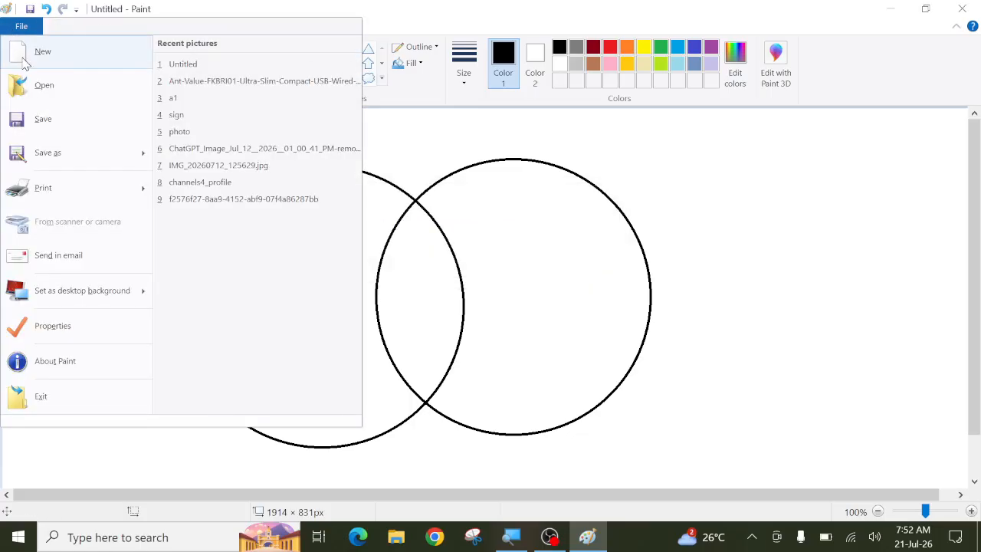
left_click(27, 50)
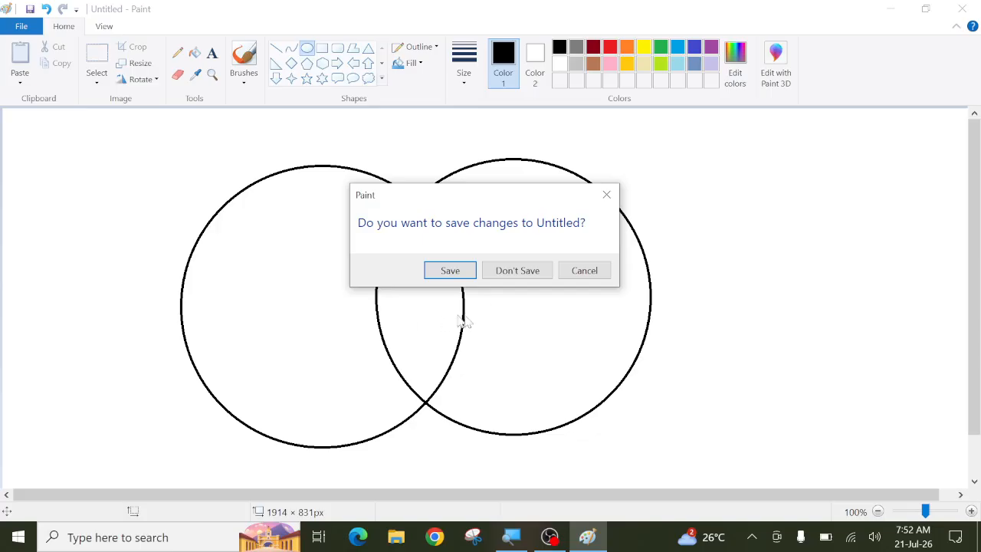
left_click(516, 272)
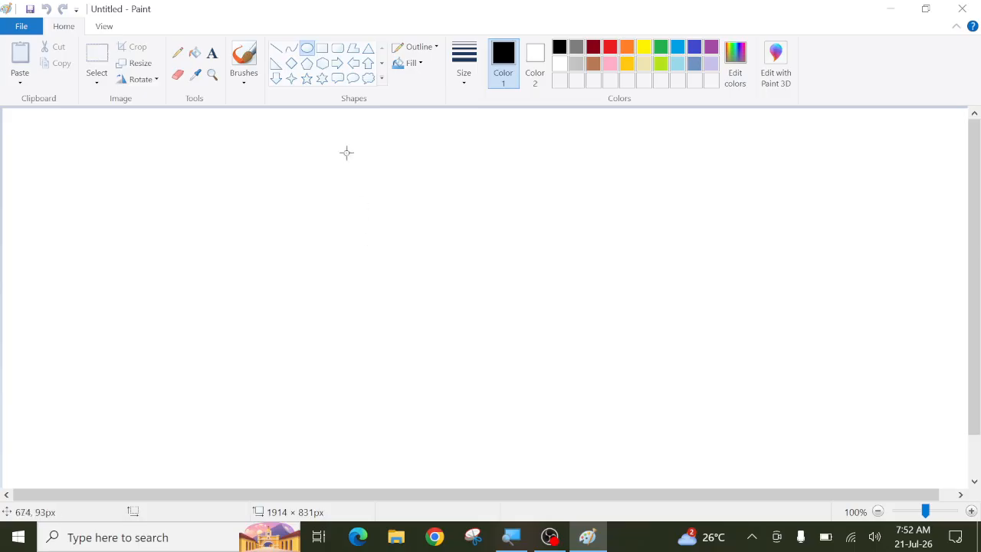
Step: Draw three circles side by side, then start a new picture to bring up the save prompt
left_click_drag(161, 186, 341, 379)
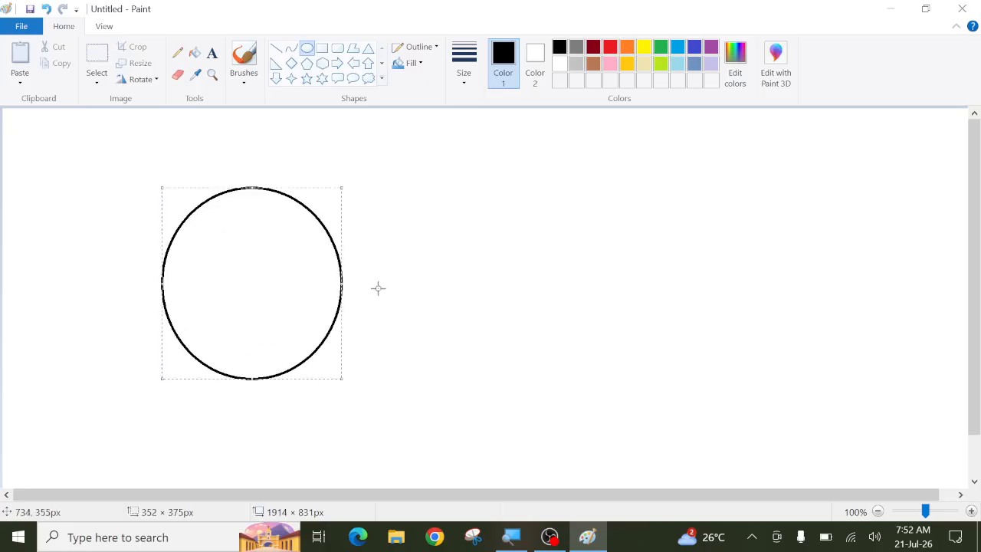
left_click_drag(390, 204, 566, 396)
left_click_drag(627, 219, 828, 417)
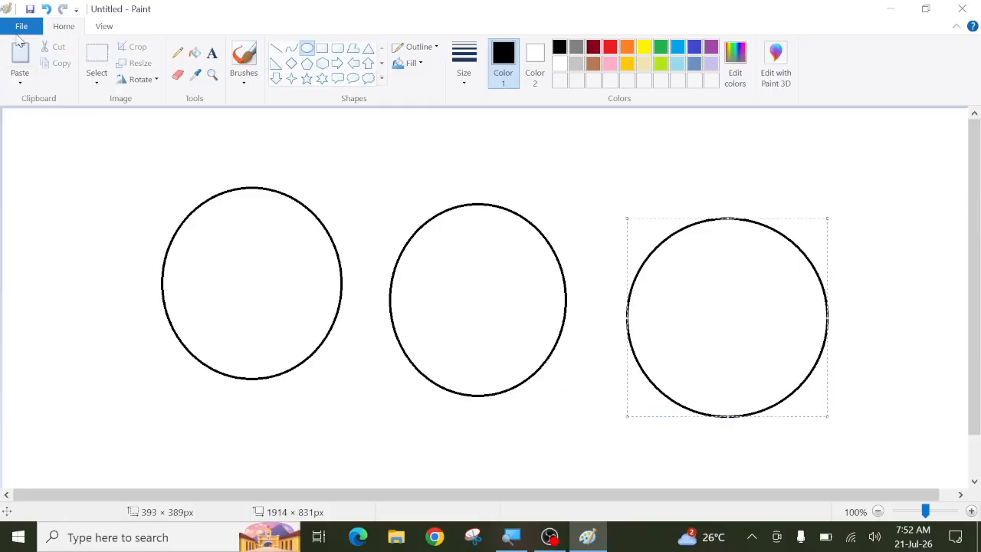
left_click(22, 27)
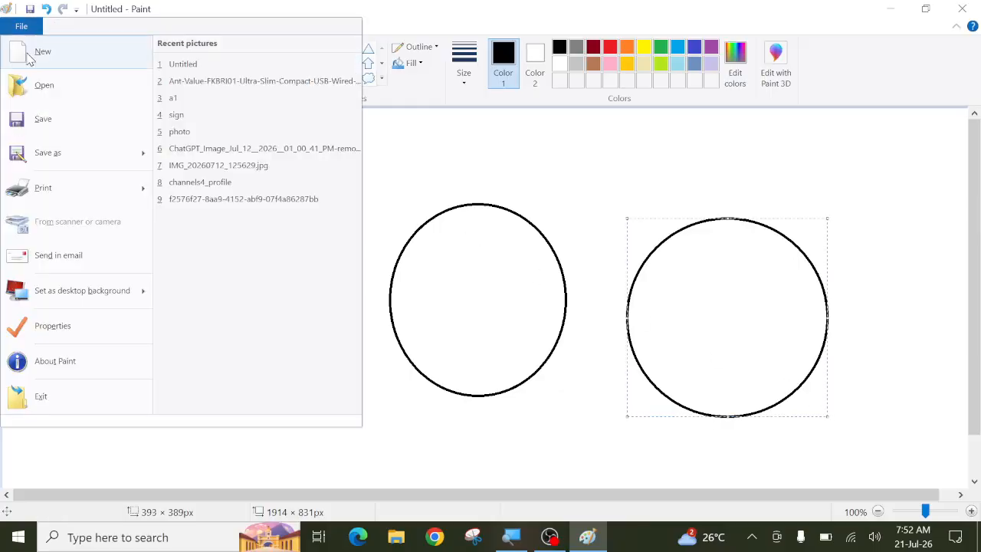
left_click(31, 52)
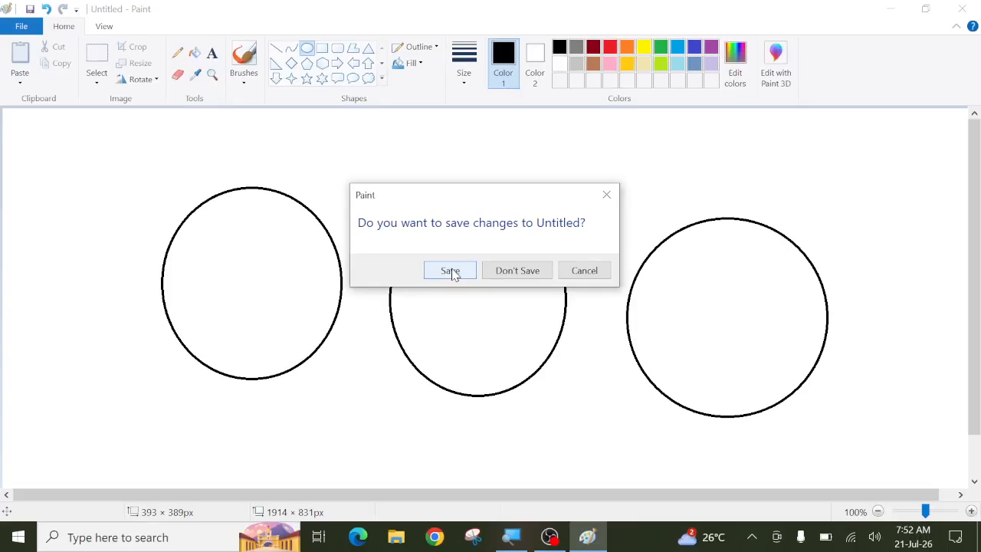
Step: Save the circle drawing to the Desktop as ABCD in PNG format, then start a new picture
left_click(451, 271)
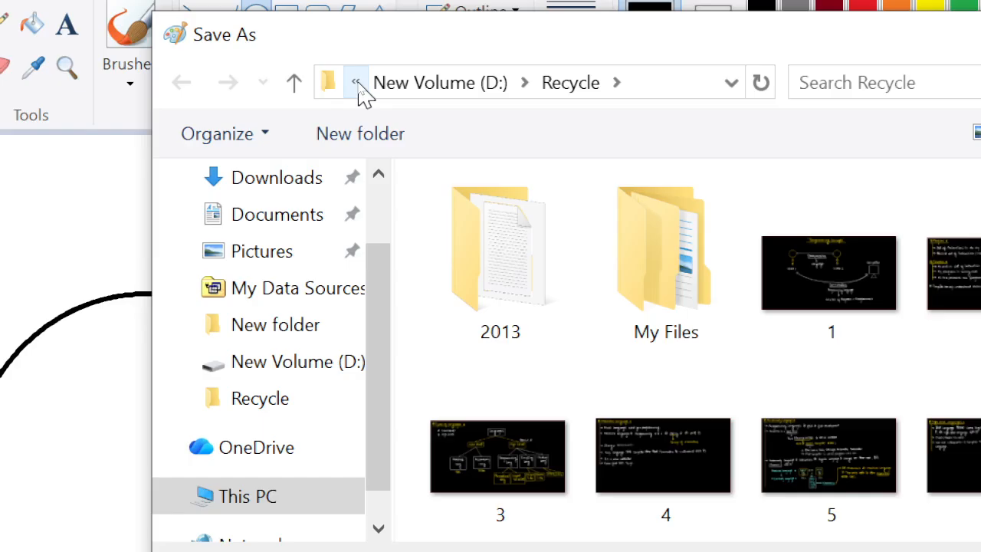
left_click(359, 83)
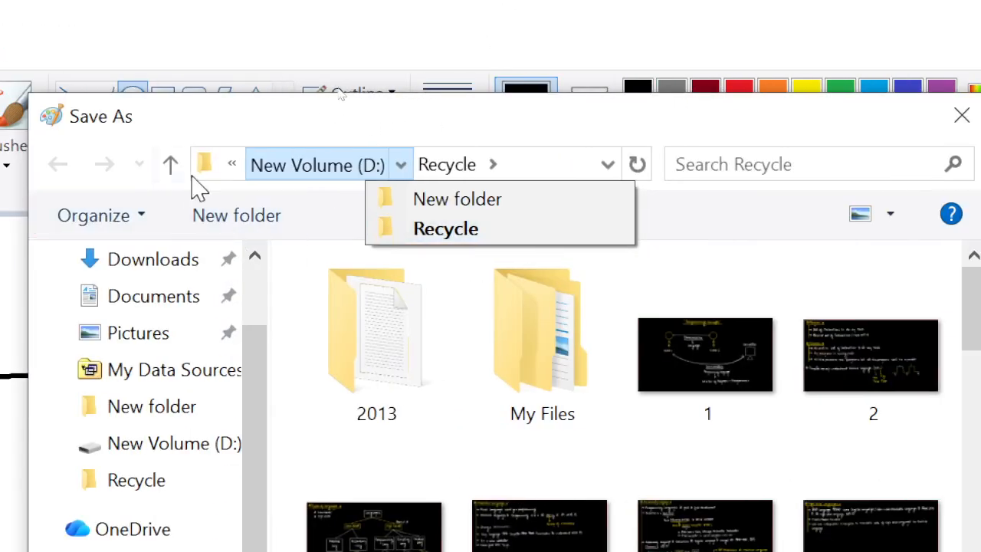
mouse_move(494, 164)
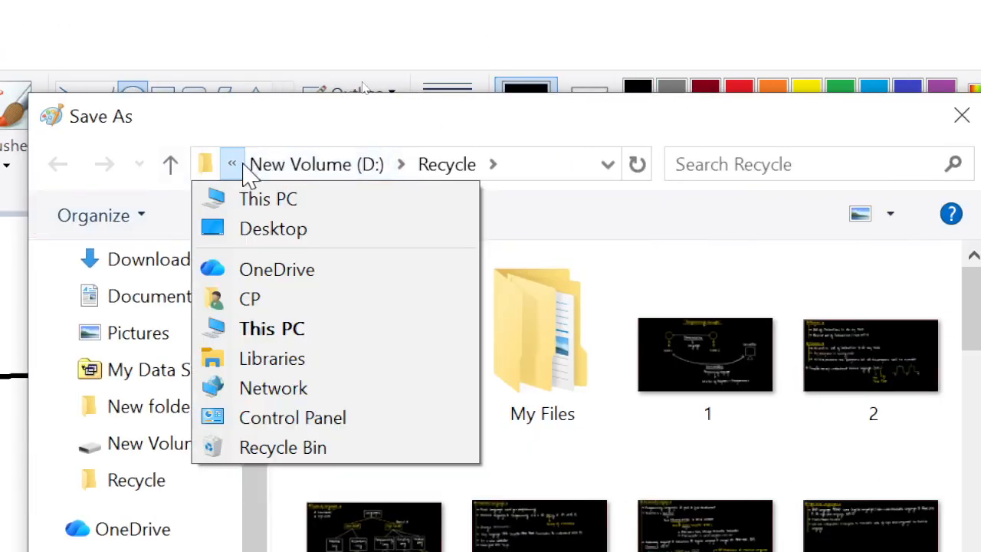
left_click(256, 243)
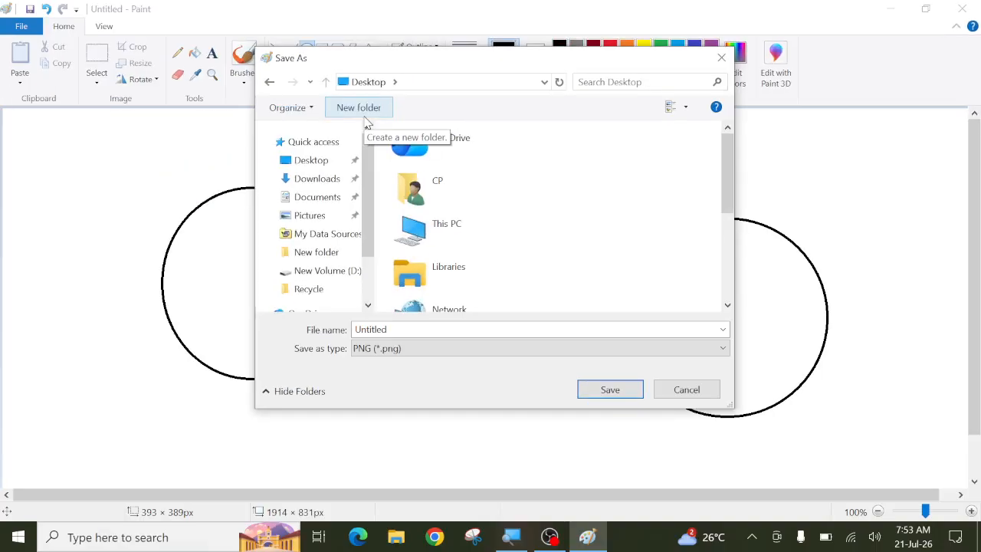
left_click(415, 331)
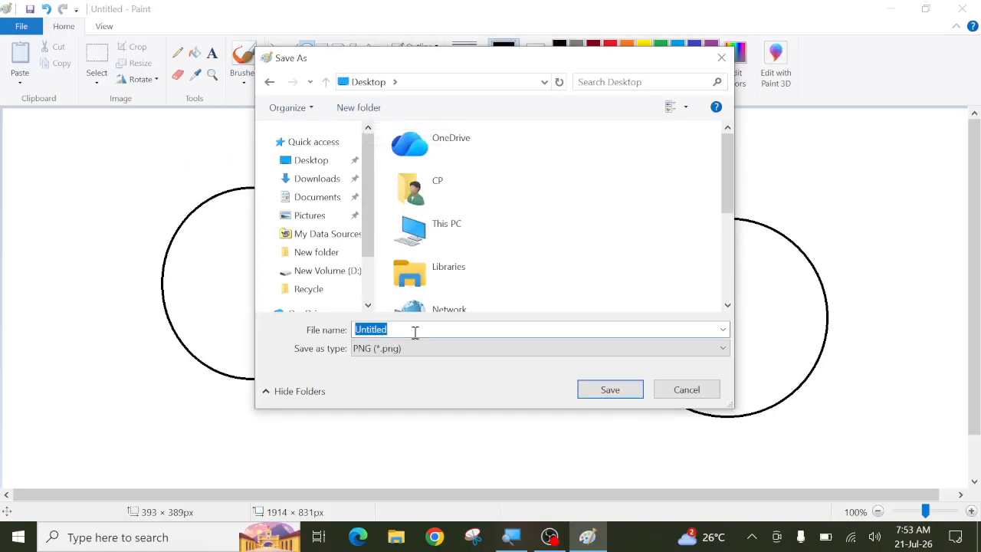
type("ABCD")
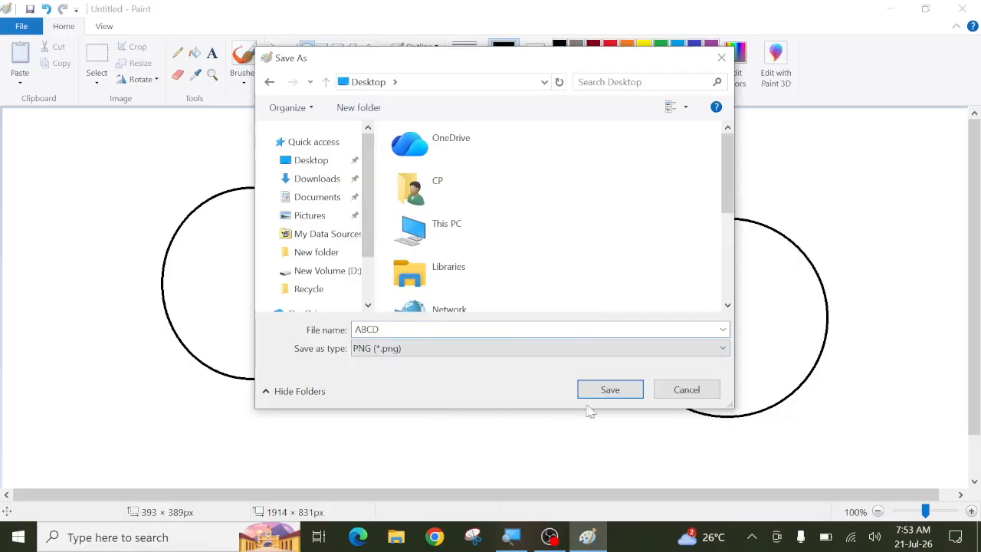
left_click(508, 354)
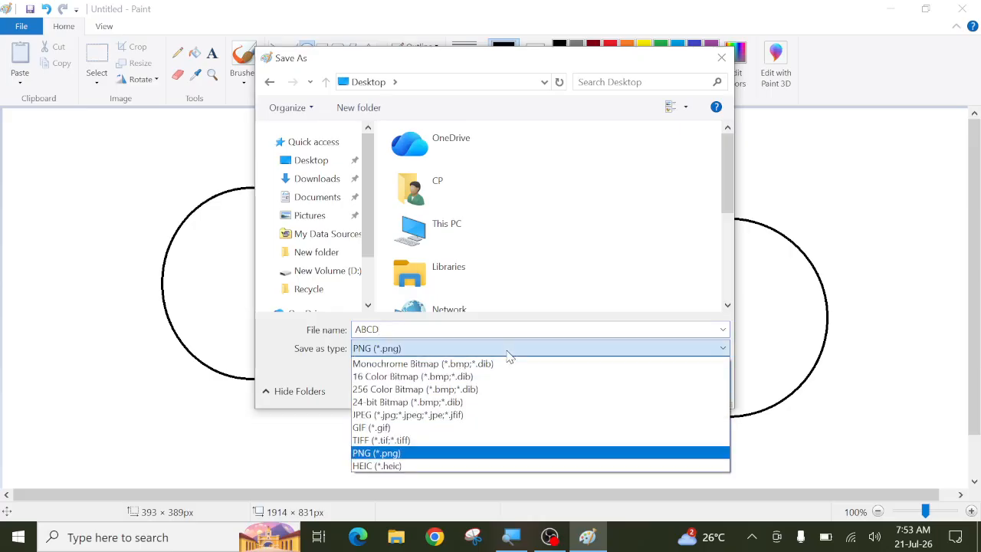
left_click(507, 354)
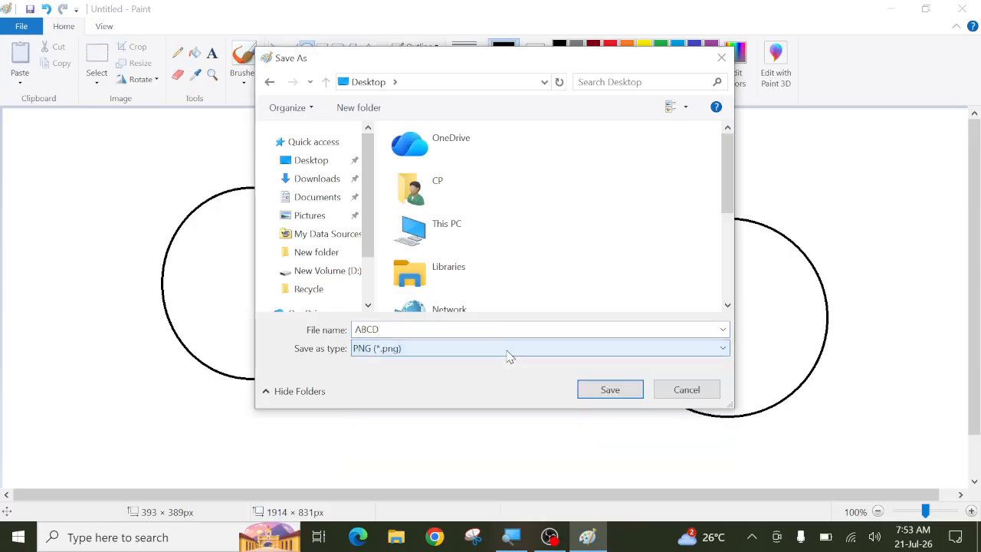
left_click(610, 390)
key("ctrl+n")
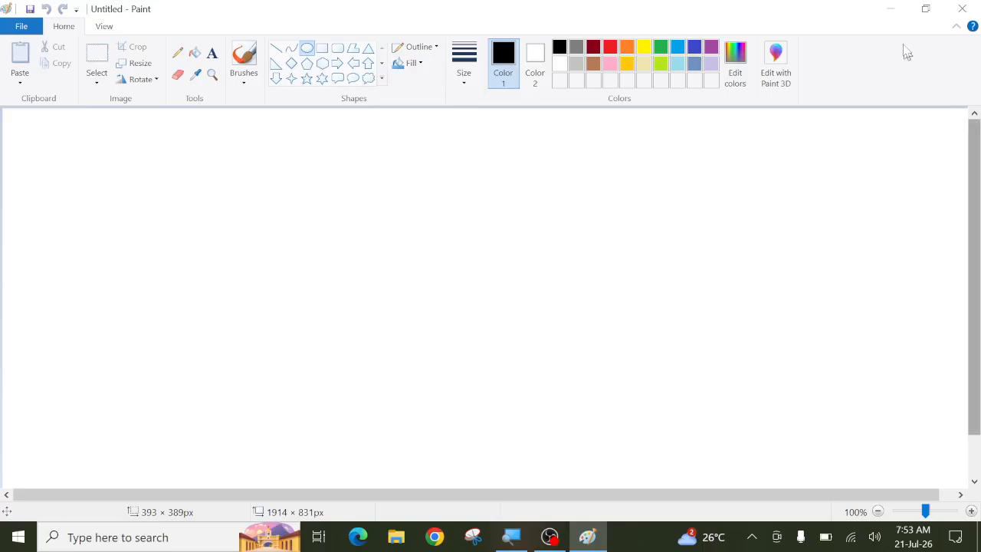
Step: Minimize Paint to check ABCD on the desktop, restore it, and show the recent pictures list
left_click(890, 8)
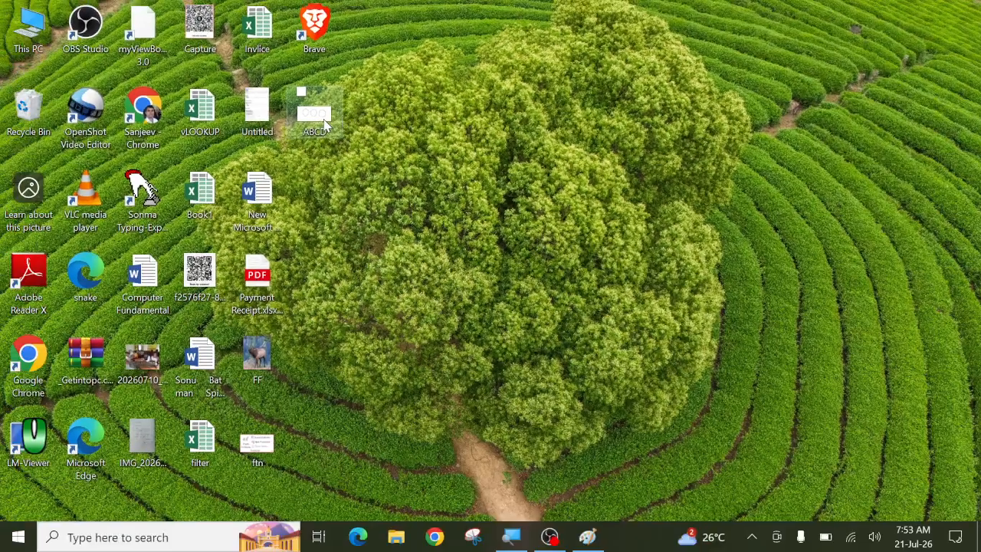
left_click(585, 535)
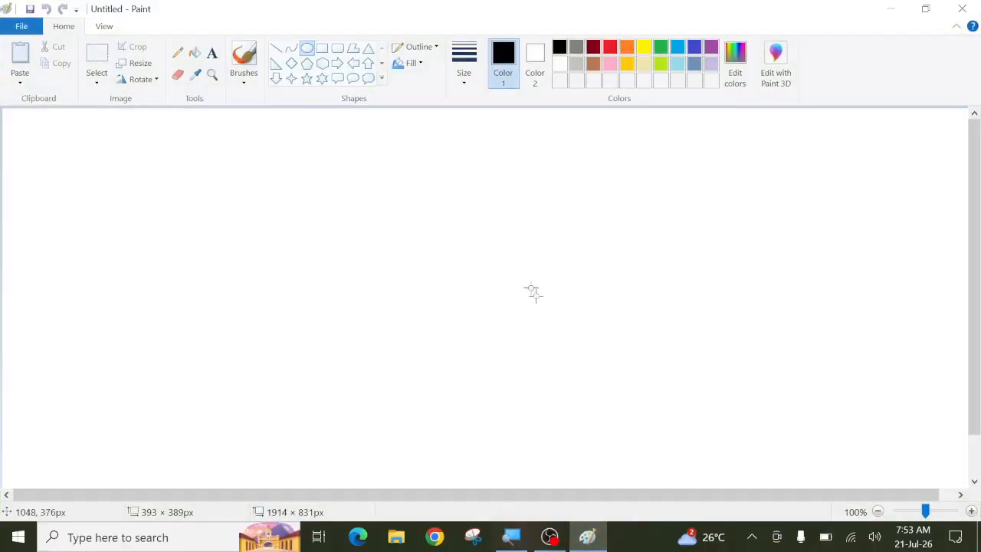
left_click(23, 27)
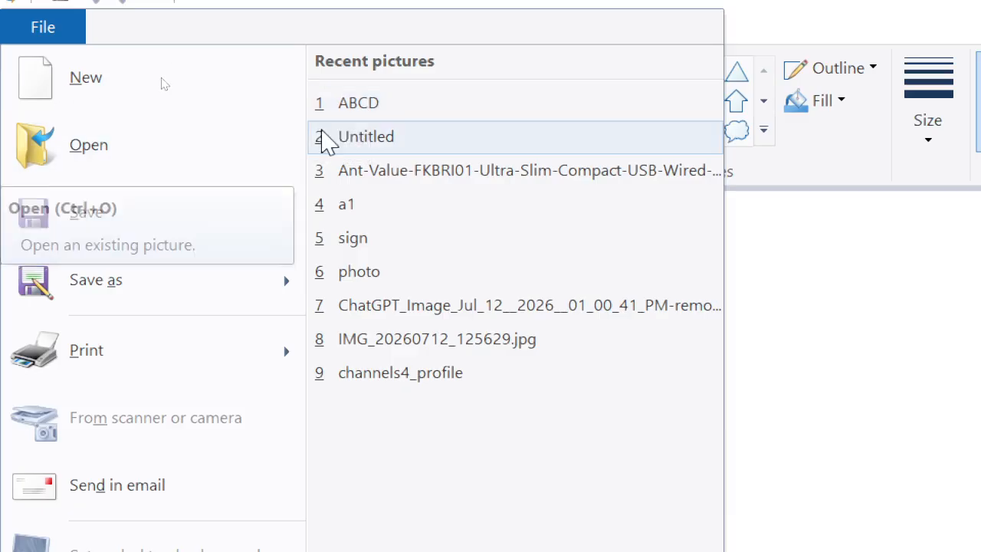
Step: Reopen ABCD from the Desktop, then replace it with a new blank picture
left_click(123, 156)
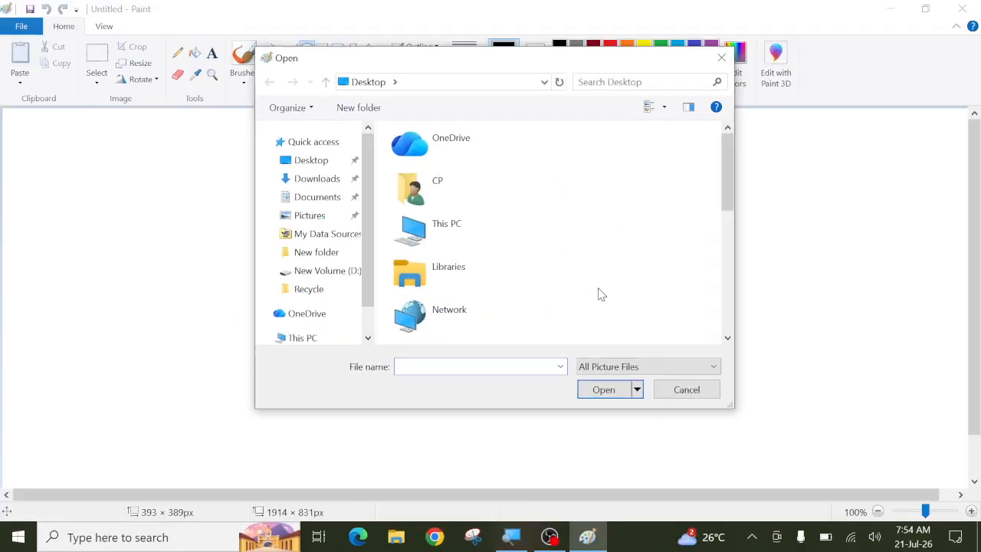
scroll(648, 286, "down", 10)
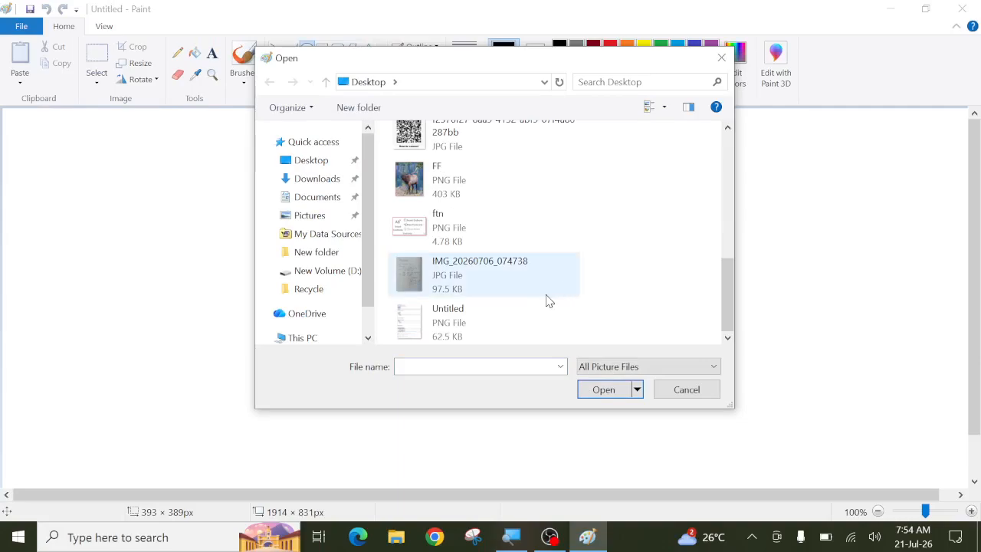
scroll(547, 300, "up", 5)
left_click(471, 276)
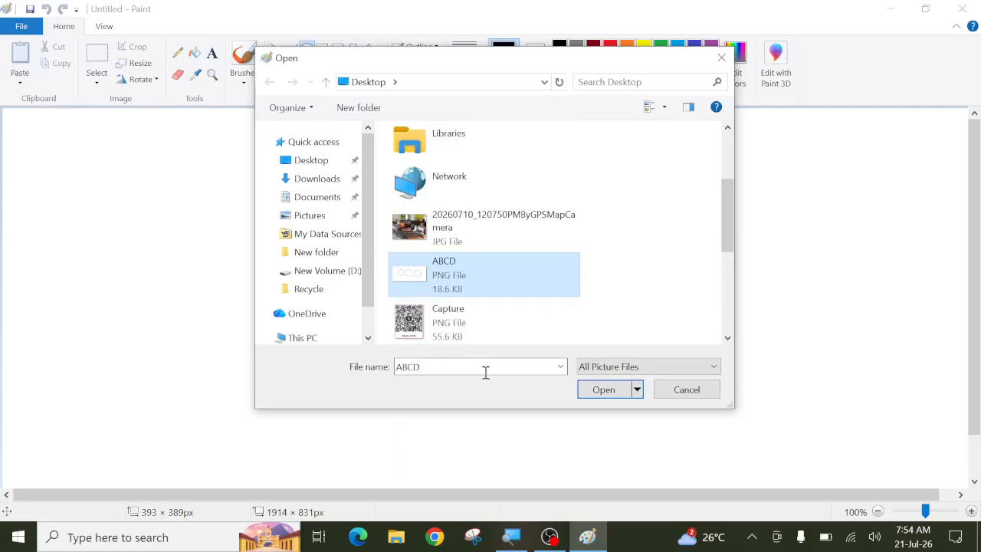
left_click(602, 395)
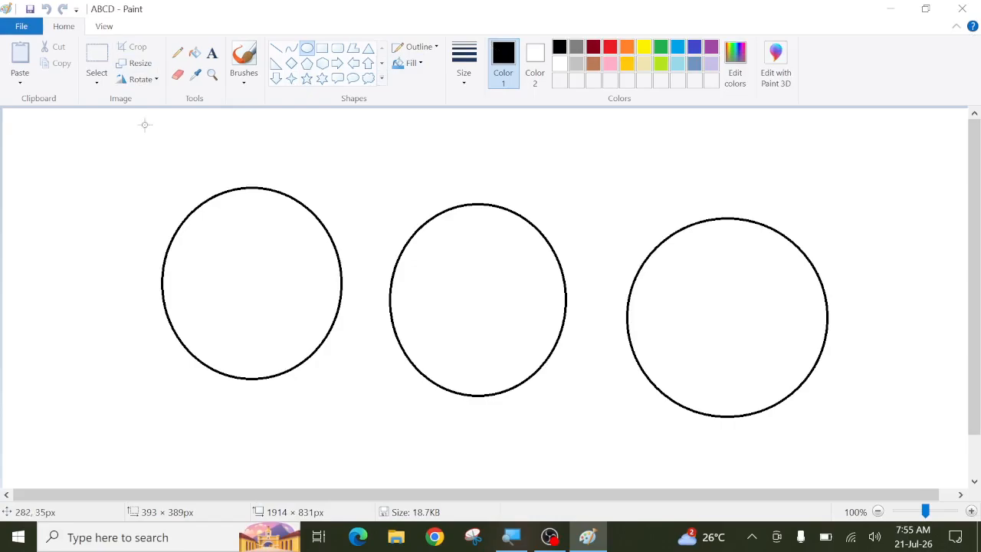
left_click(29, 32)
left_click(36, 48)
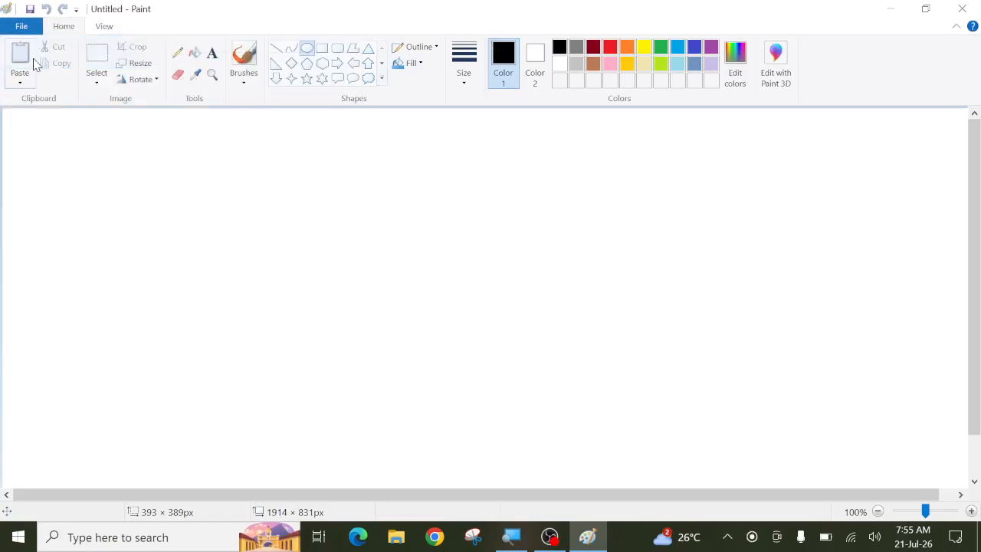
Step: Draw three tall black-outlined rectangles side by side with the Rectangle tool
left_click(322, 47)
left_click_drag(157, 167, 288, 314)
left_click_drag(366, 167, 467, 328)
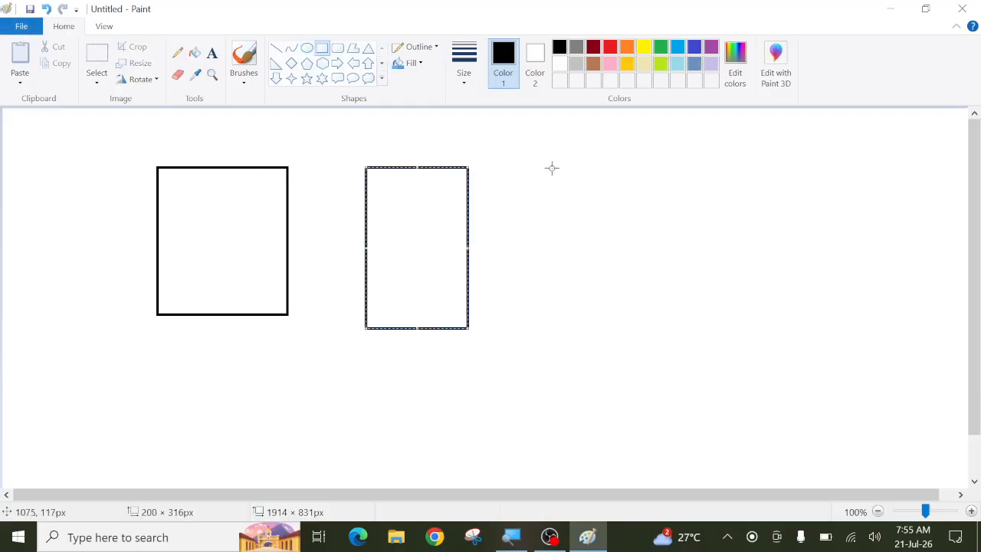
left_click_drag(552, 167, 644, 343)
left_click(25, 29)
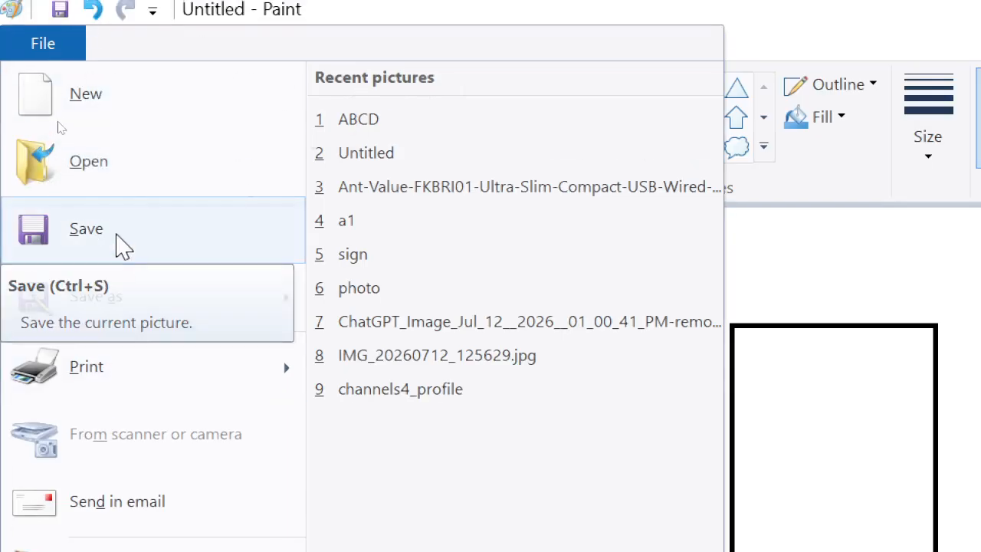
Step: Save the rectangle drawing as XYZ, then minimize and restore Paint to check it
left_click(123, 245)
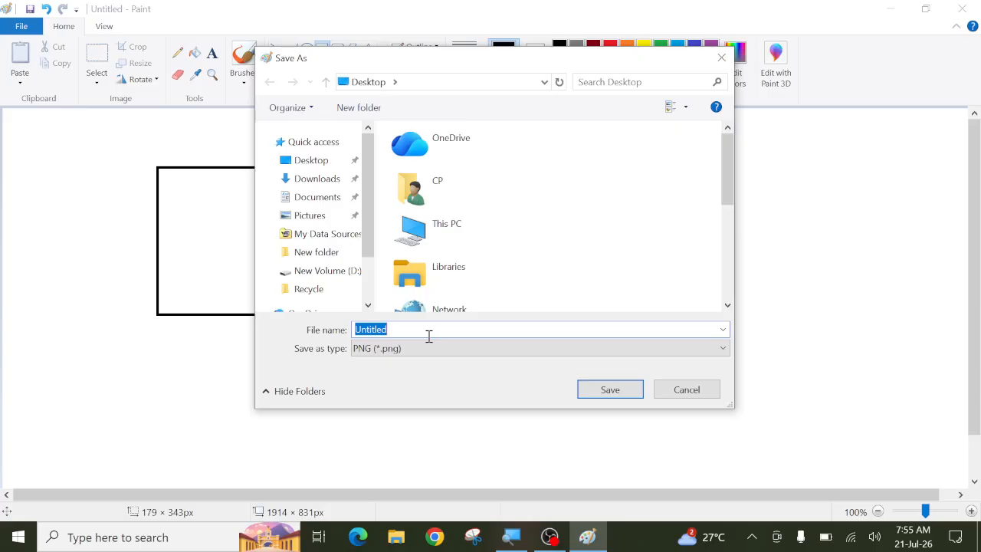
type("XYZ")
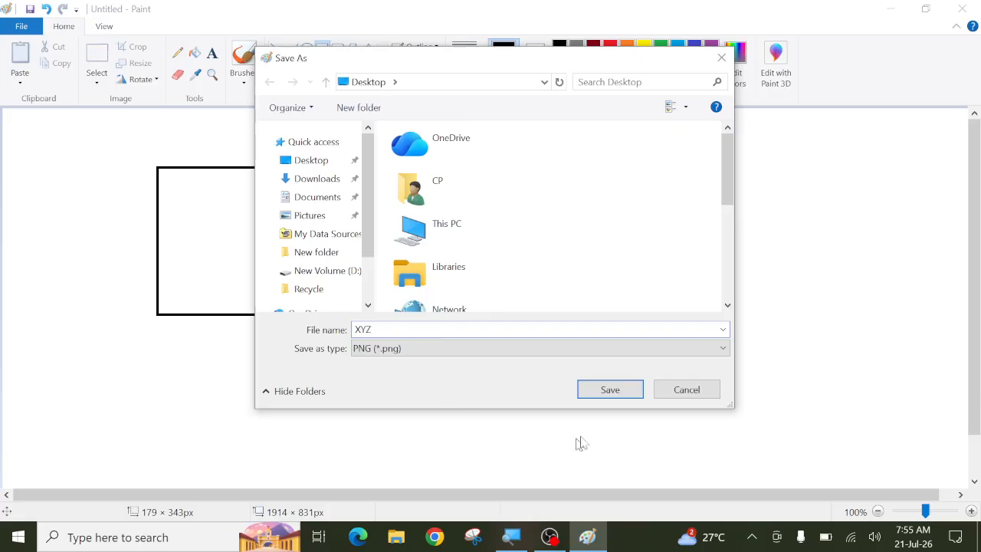
left_click(617, 392)
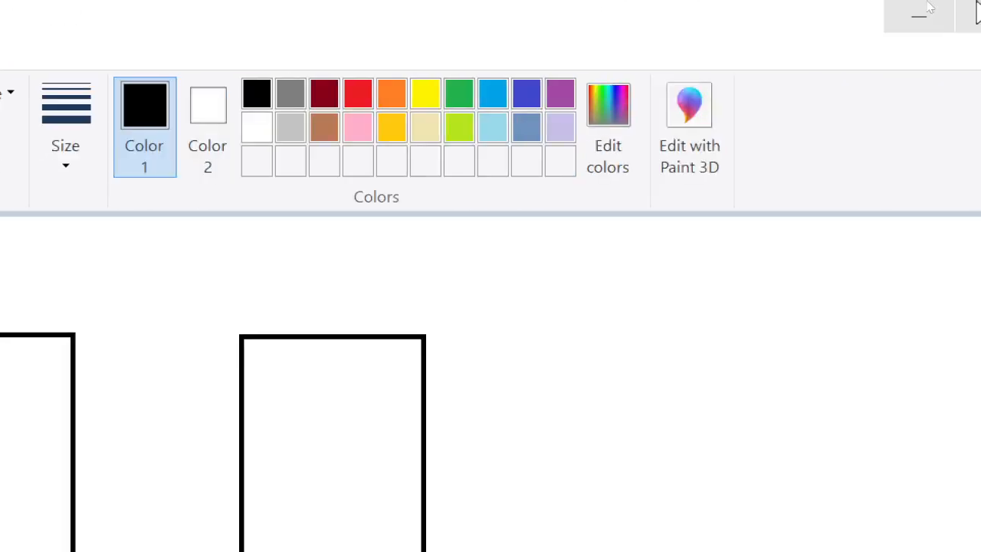
left_click(853, 17)
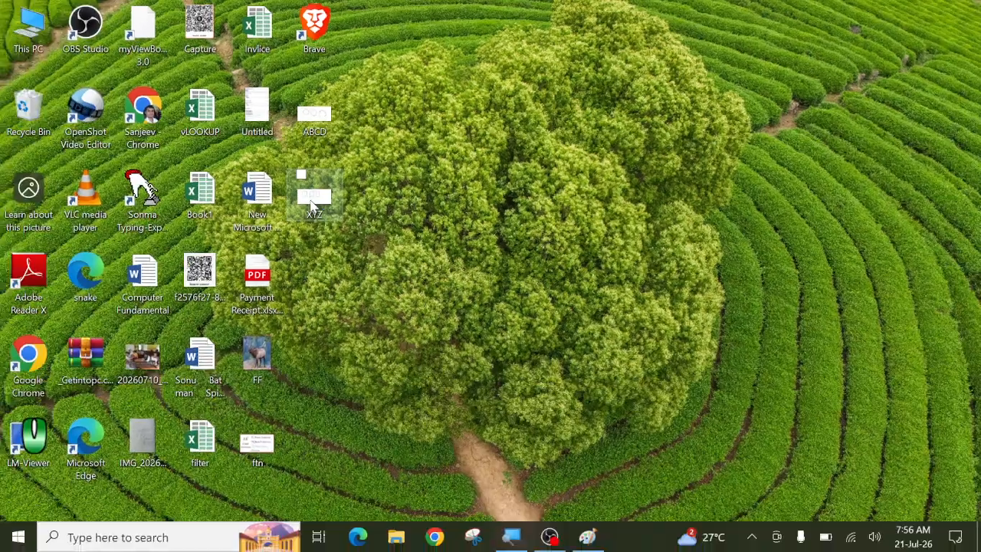
left_click(587, 537)
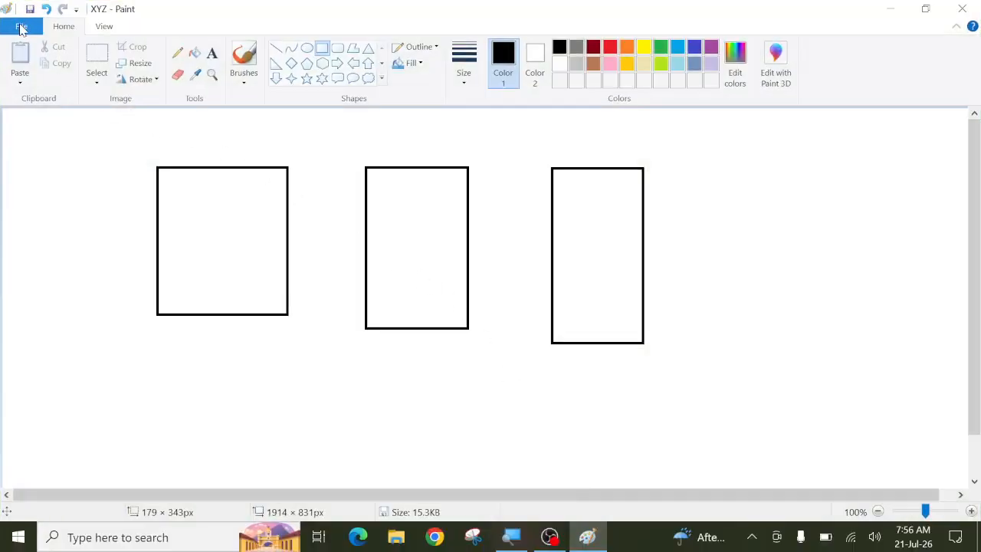
Step: Save a copy of the rectangle drawing under the new name A
left_click(22, 28)
mouse_move(42, 159)
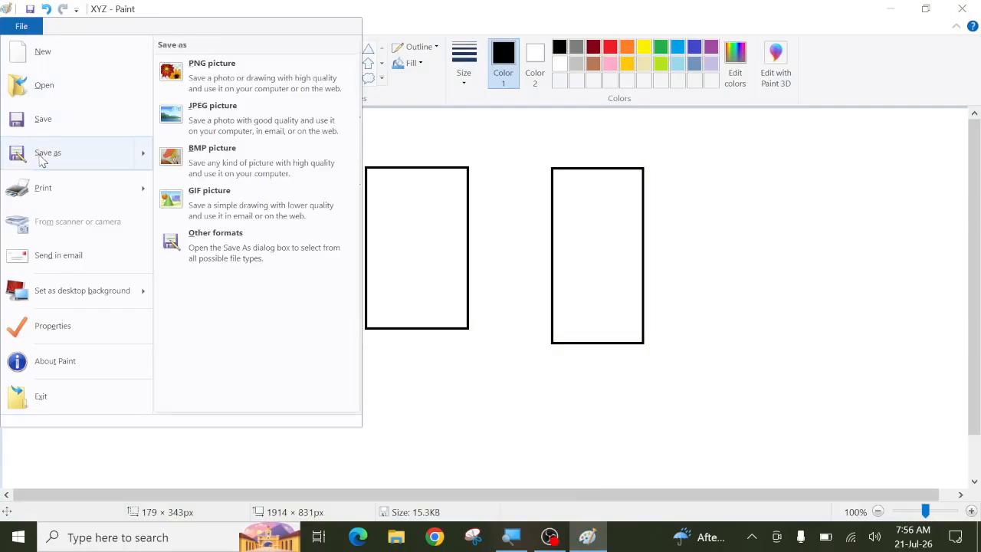
left_click(672, 180)
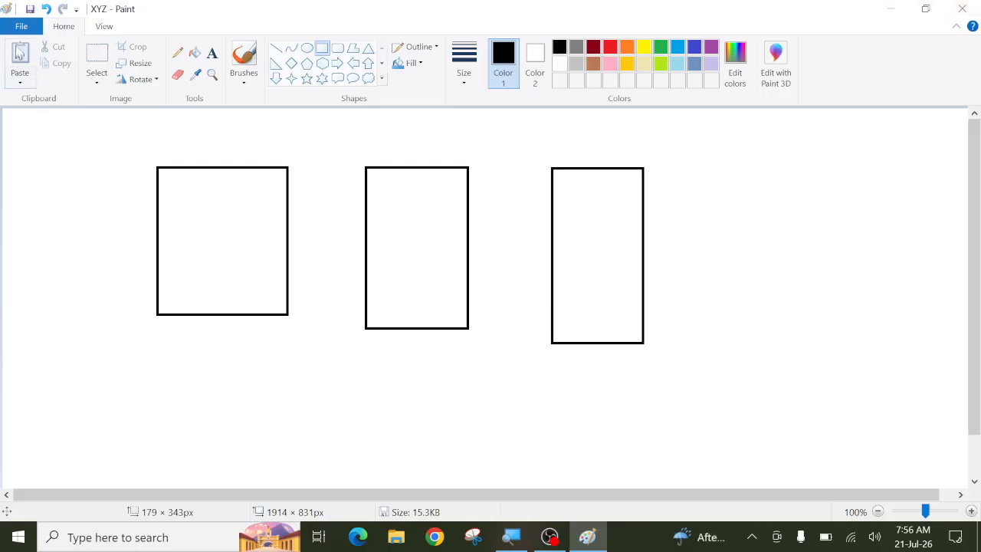
left_click(21, 28)
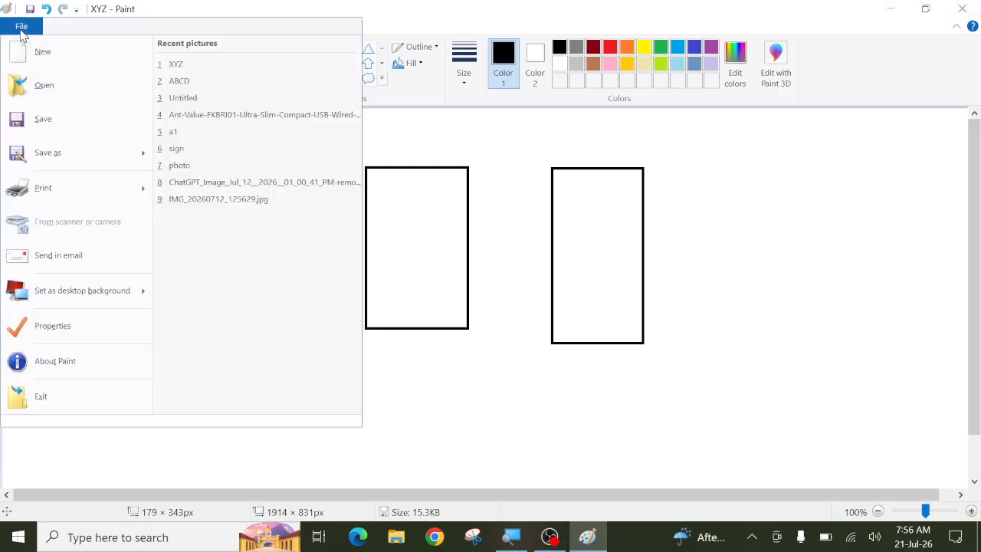
left_click(42, 146)
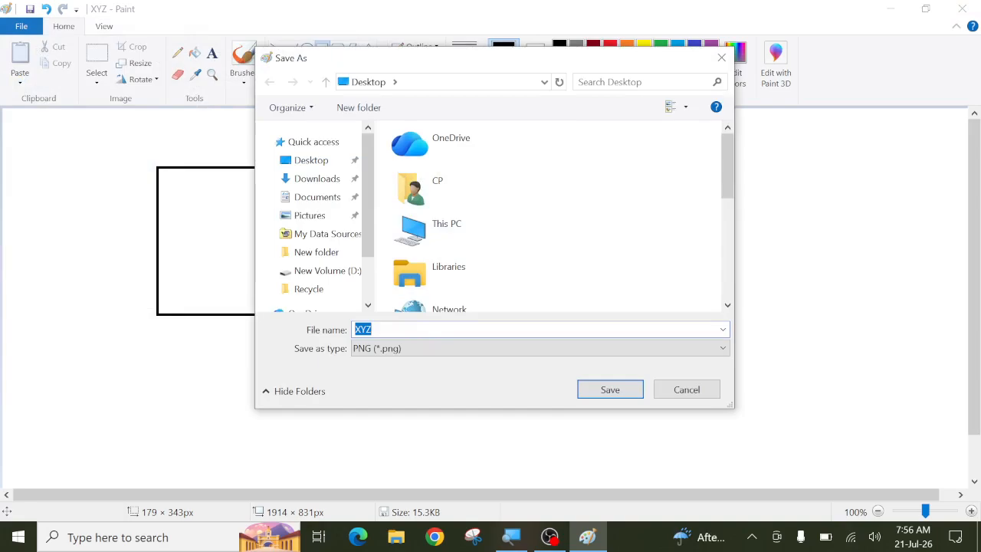
type("A")
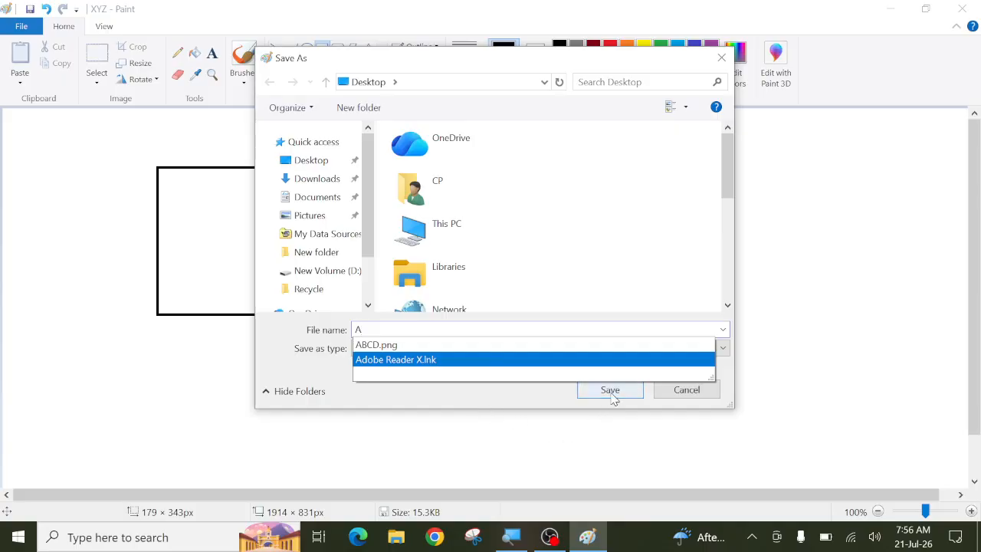
left_click(612, 396)
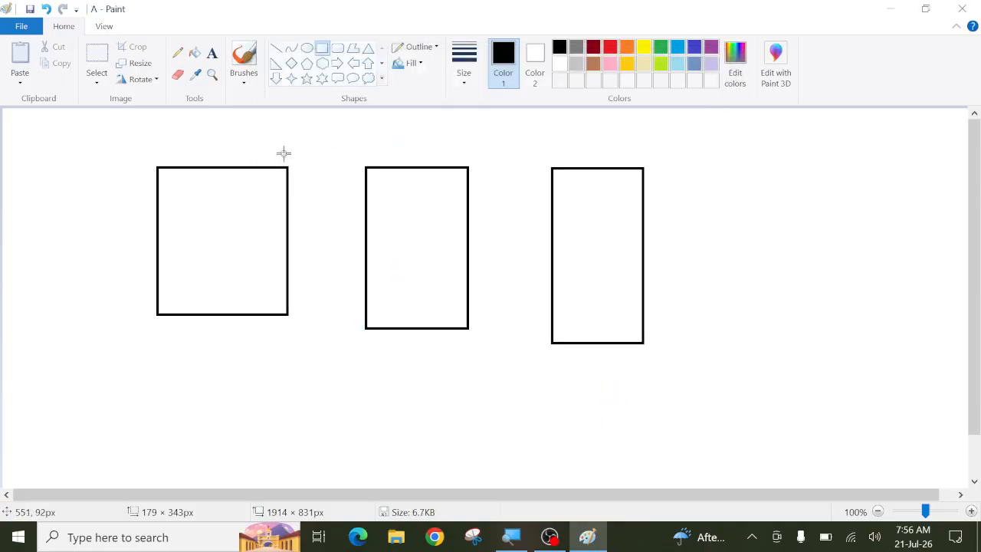
Step: Draw two large rounded rectangles around the rectangles, outlining the second in orange
left_click(338, 48)
left_click_drag(87, 177, 350, 394)
left_click_drag(413, 186, 754, 386)
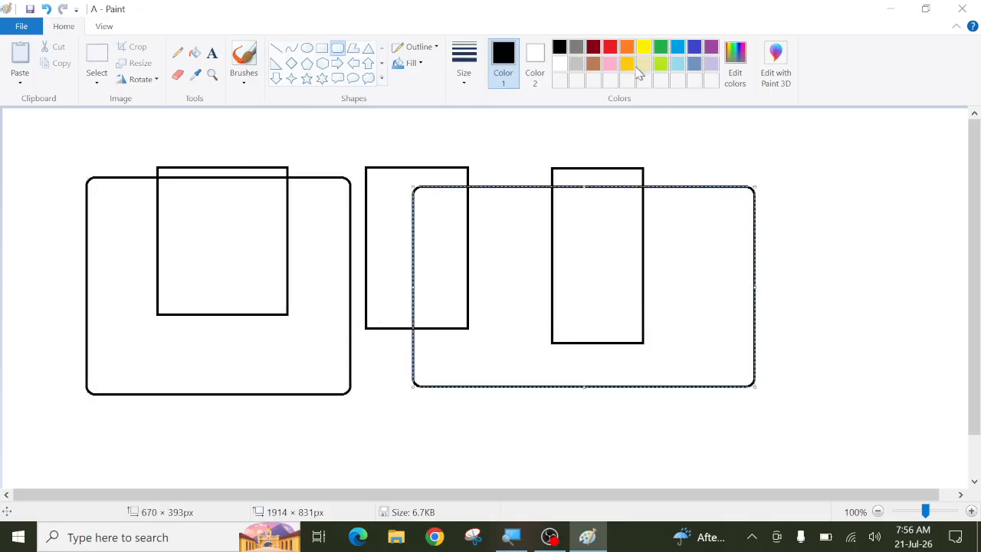
left_click(626, 48)
Step: Save the drawing under the new name B
left_click(17, 26)
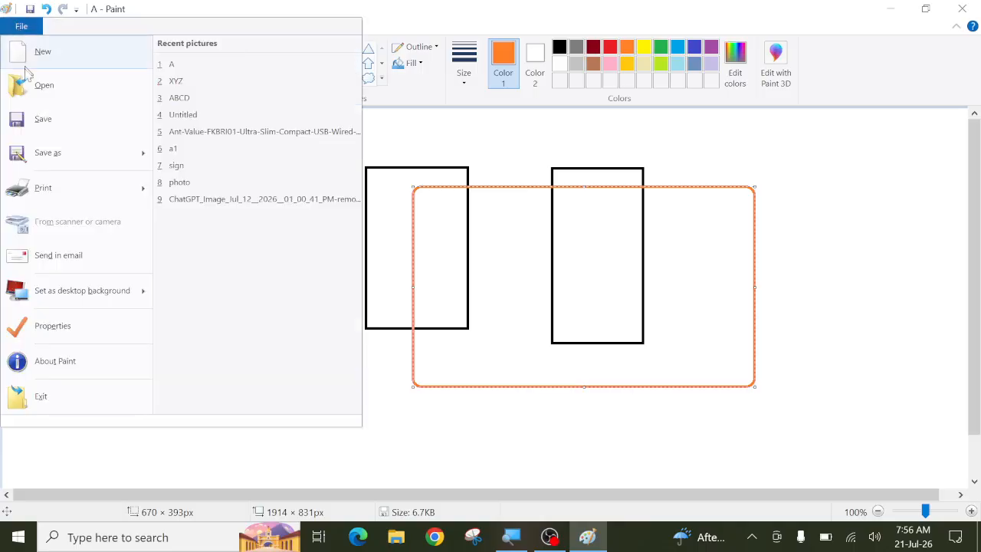
left_click(31, 153)
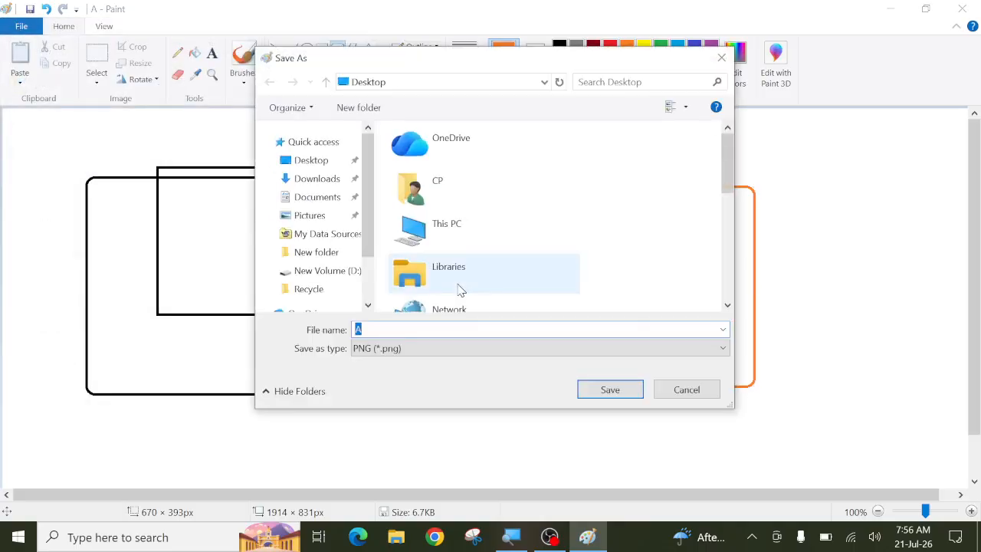
type("B")
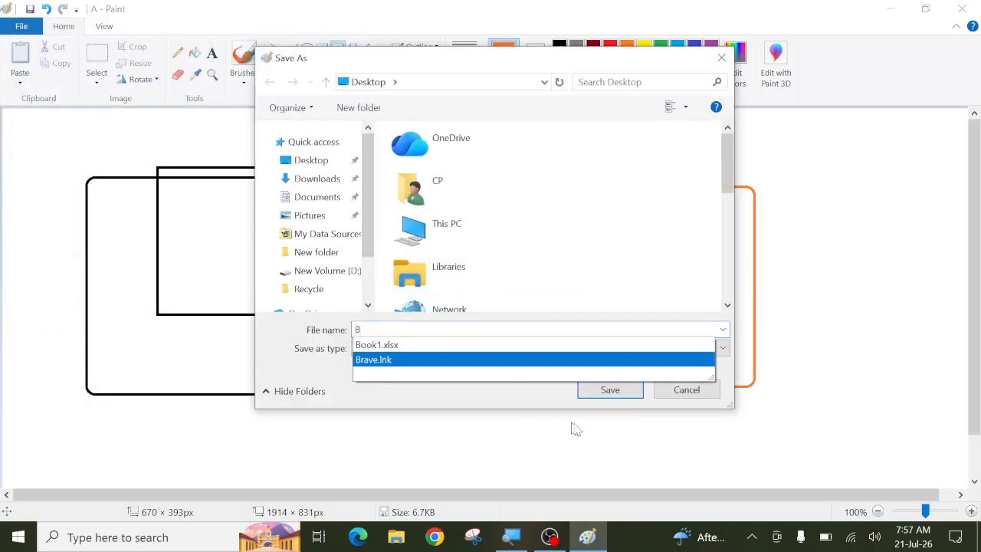
left_click(611, 391)
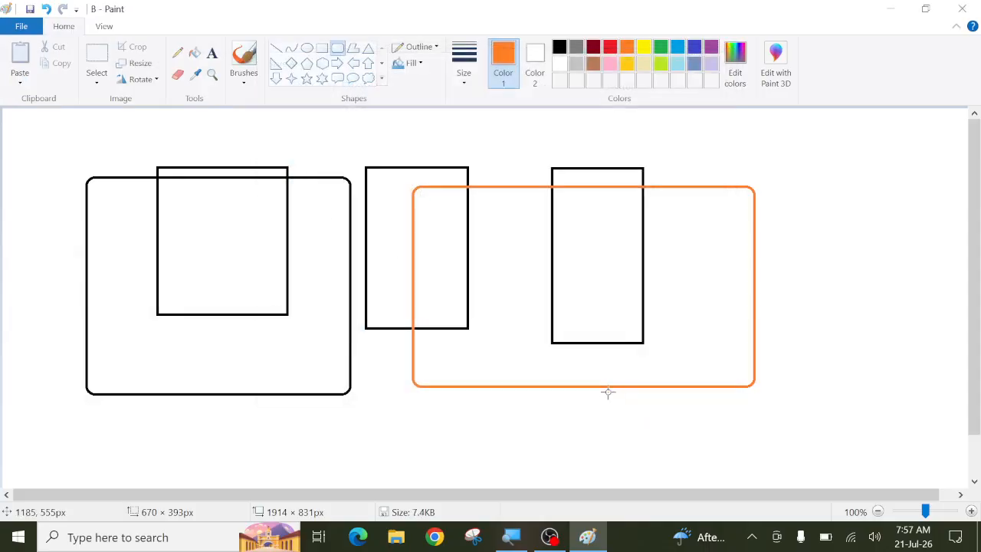
left_click(337, 63)
Step: Draw a large green right arrow, save the drawing as C, then minimize and restore Paint
mouse_move(140, 160)
left_mouse_down()
mouse_move(411, 380)
mouse_move(470, 486)
left_mouse_up()
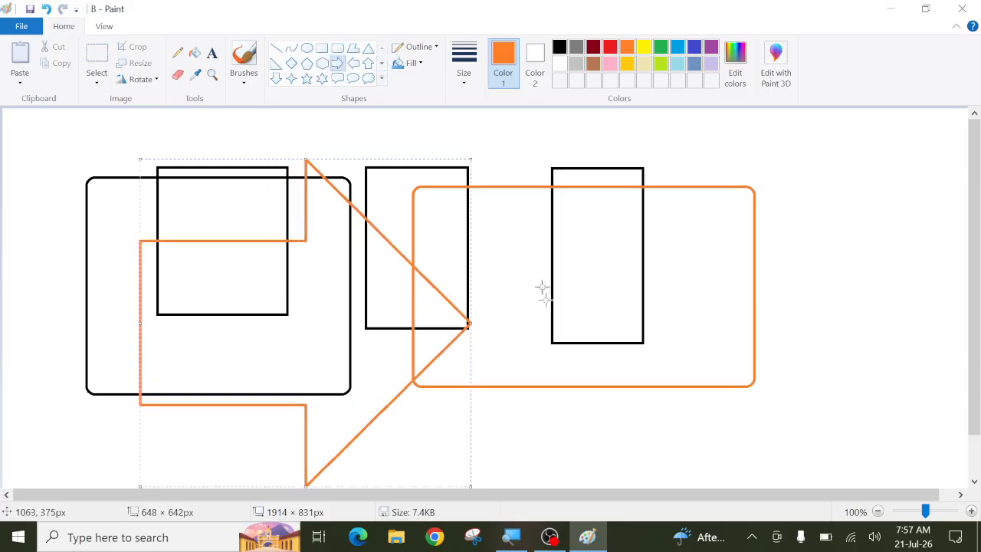
left_click(661, 48)
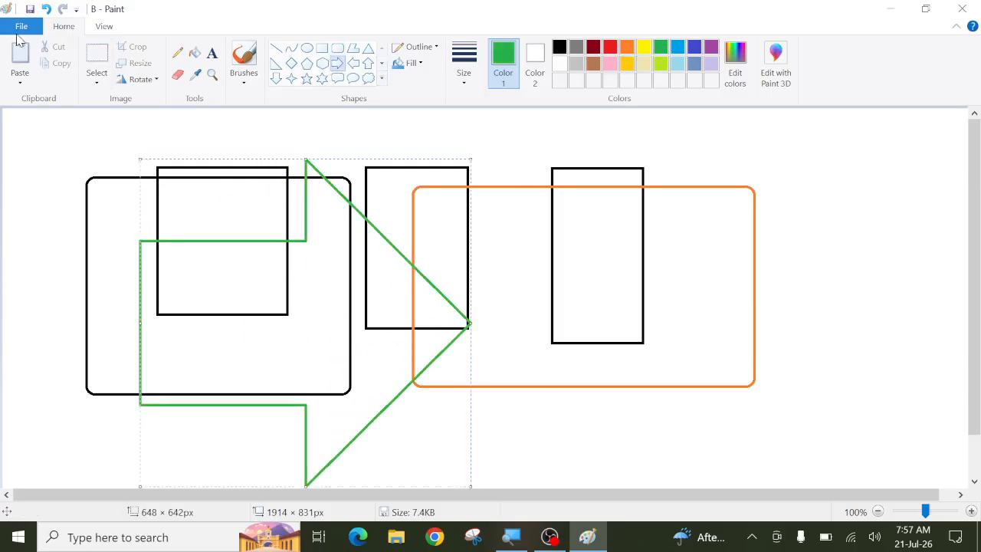
left_click(20, 28)
left_click(42, 152)
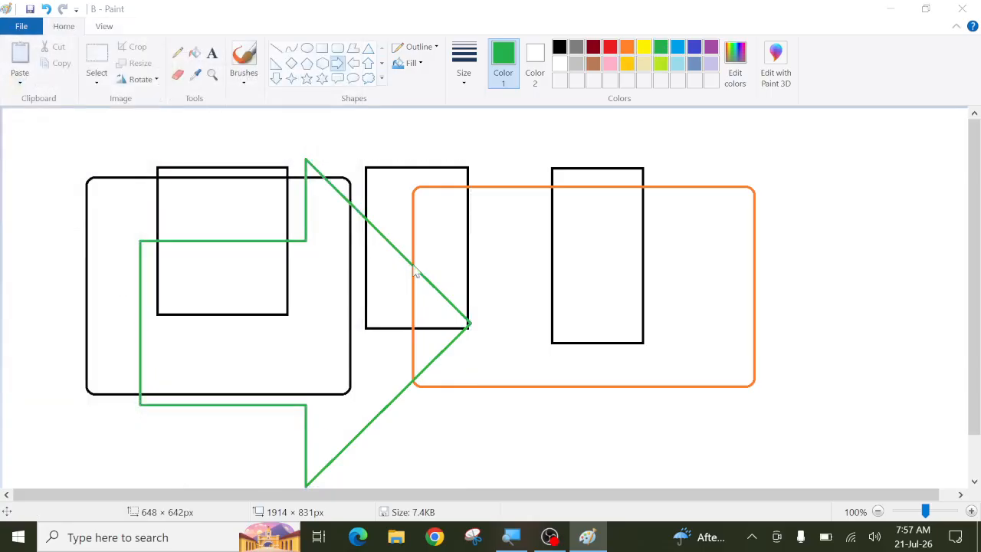
type("C")
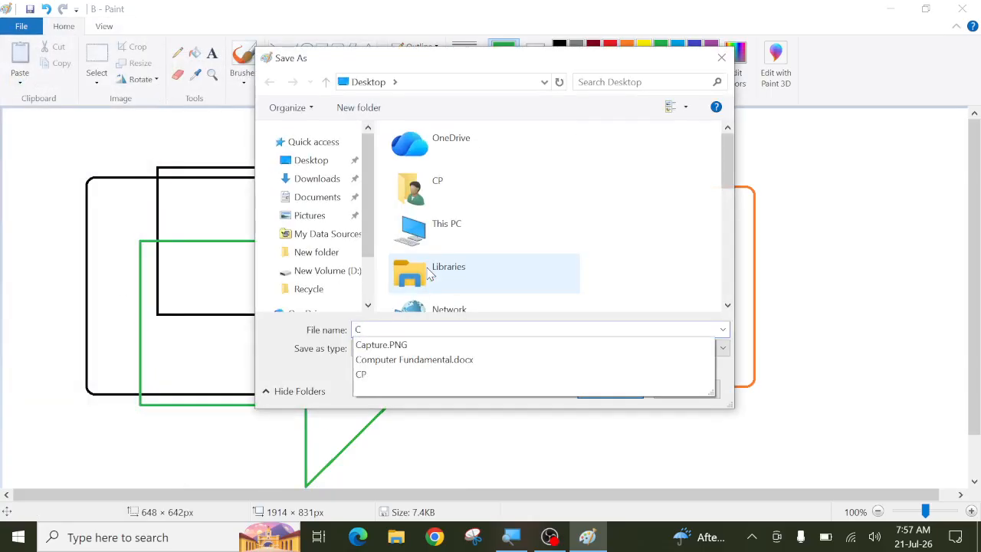
key("Return")
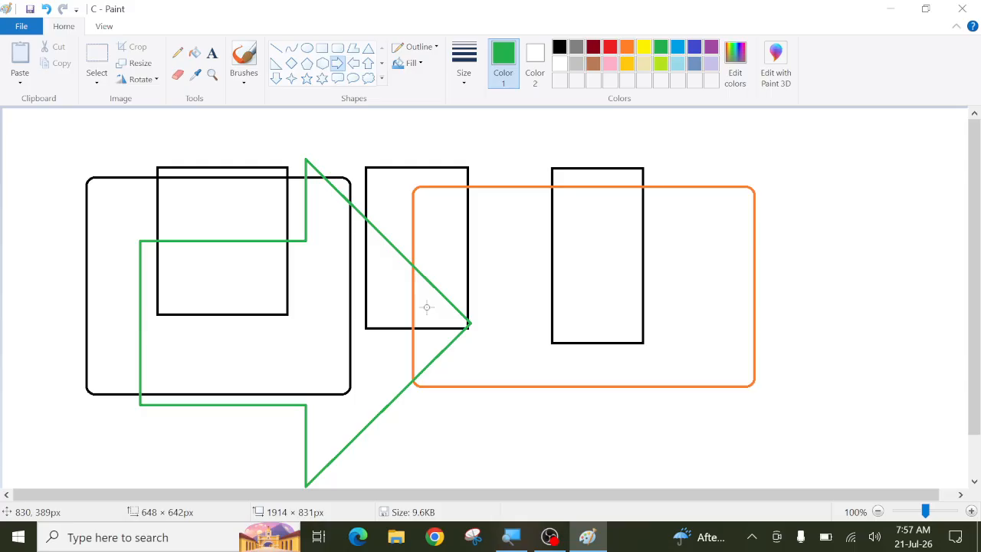
left_click(891, 8)
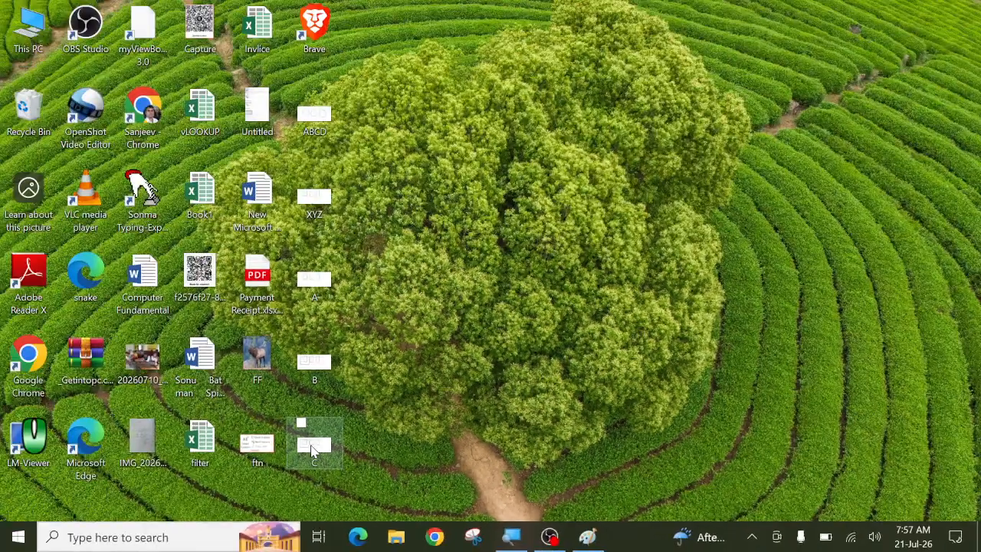
left_click(587, 537)
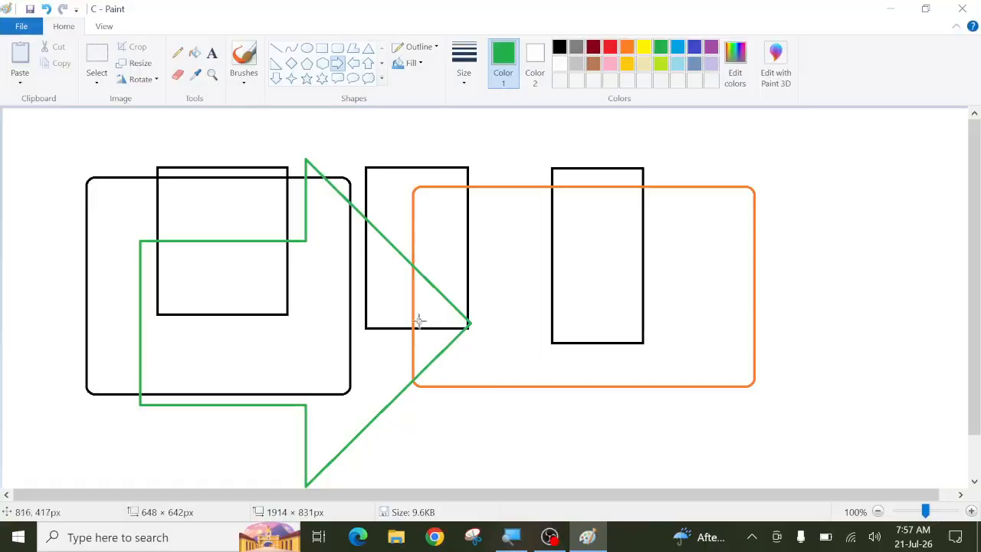
Step: Erase all shapes and paste in the Capture picture of six children from the Desktop
key("ctrl+a")
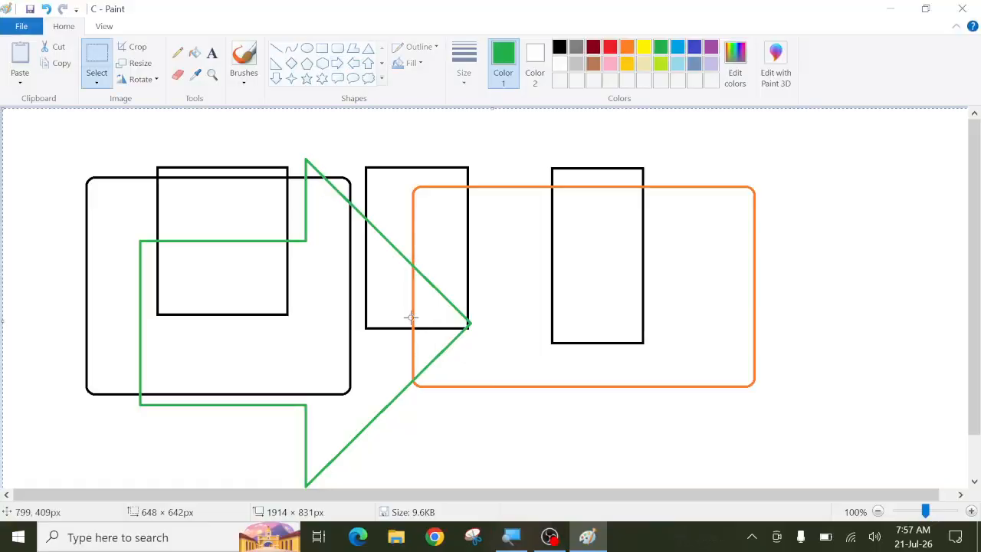
key("Delete")
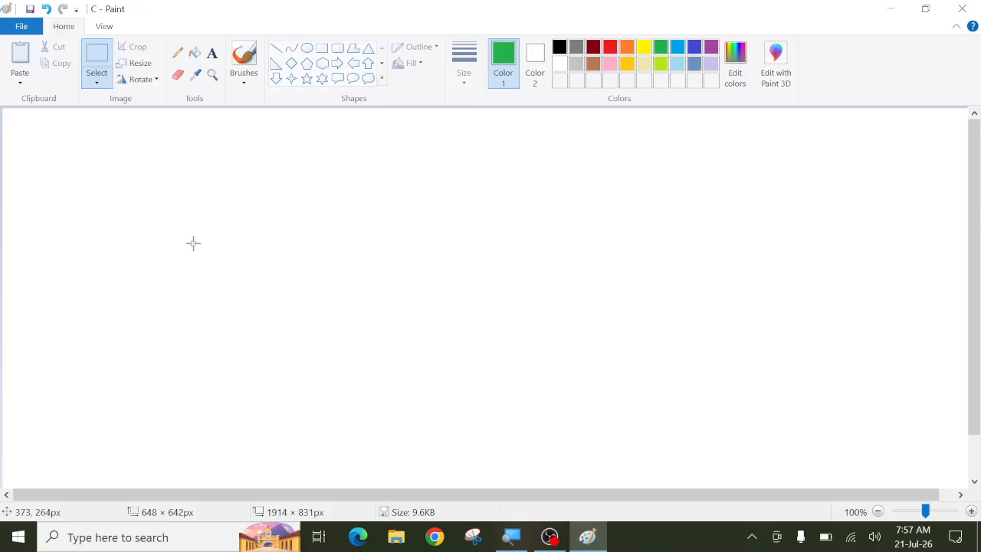
left_click(21, 79)
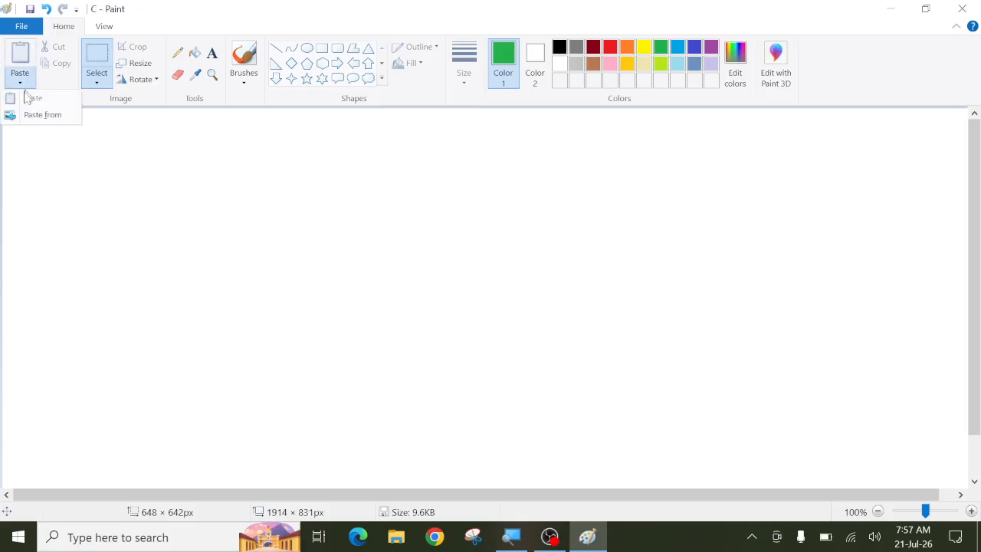
left_click(33, 116)
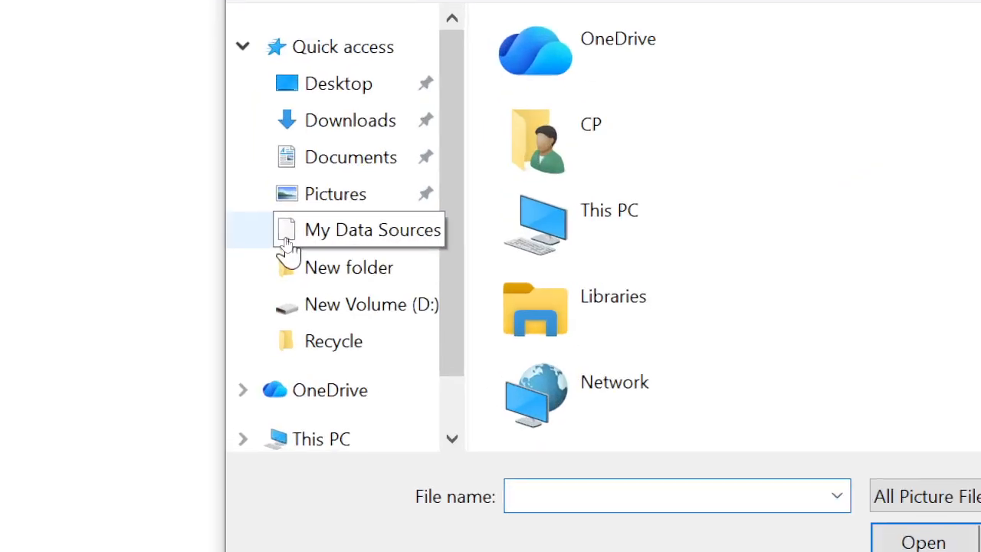
left_click(352, 345)
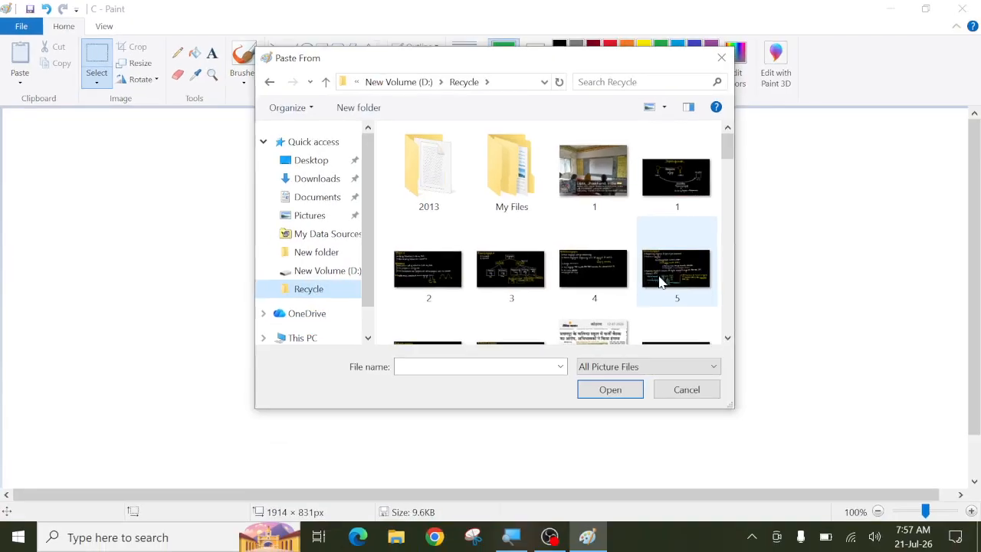
scroll(659, 276, "down", 3)
scroll(661, 284, "down", 3)
scroll(660, 292, "down", 2)
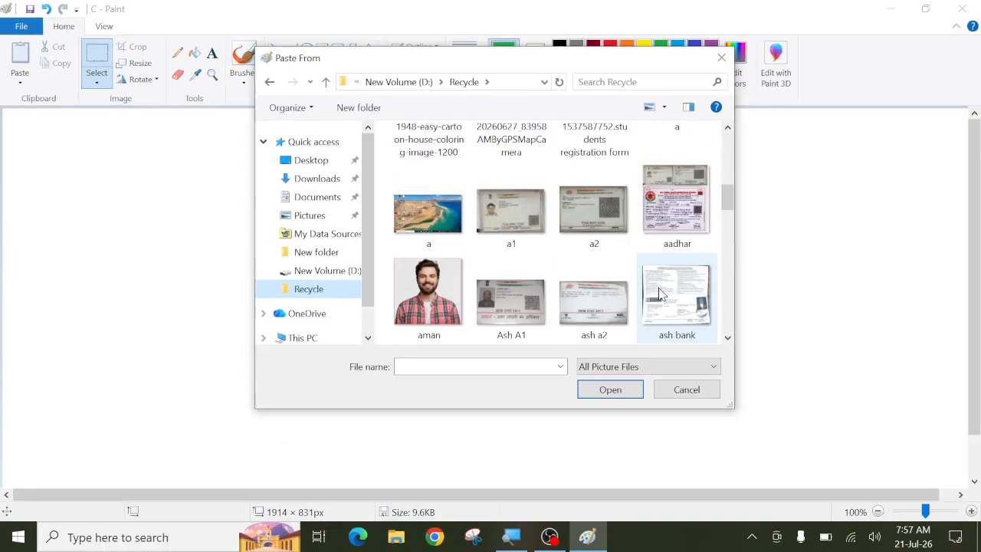
scroll(661, 295, "down", 15)
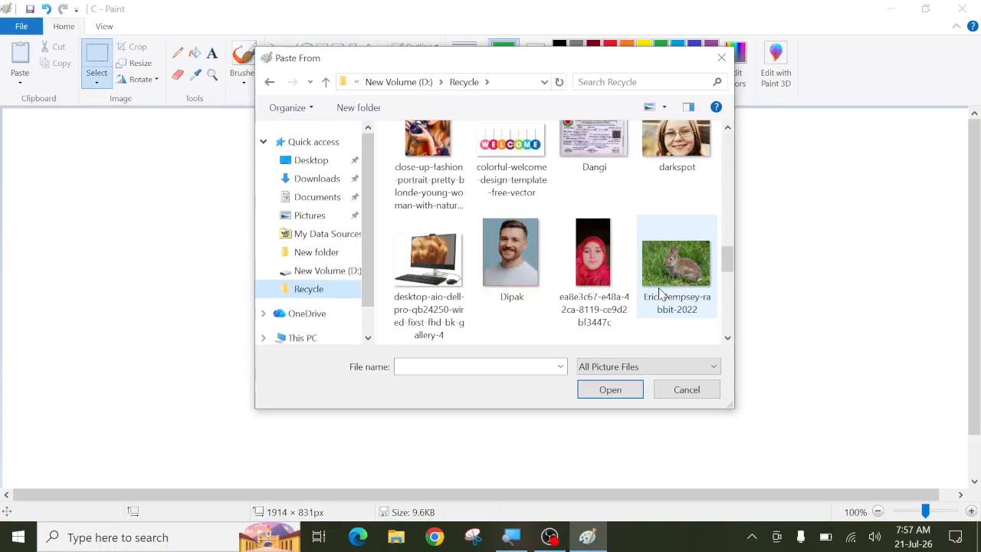
scroll(660, 294, "down", 10)
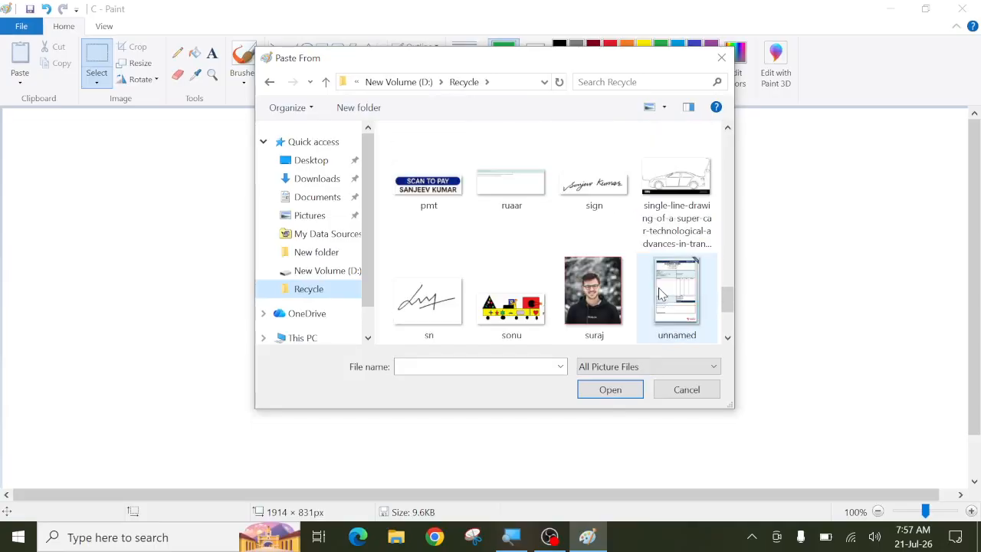
scroll(661, 294, "down", 2)
scroll(656, 291, "up", 5)
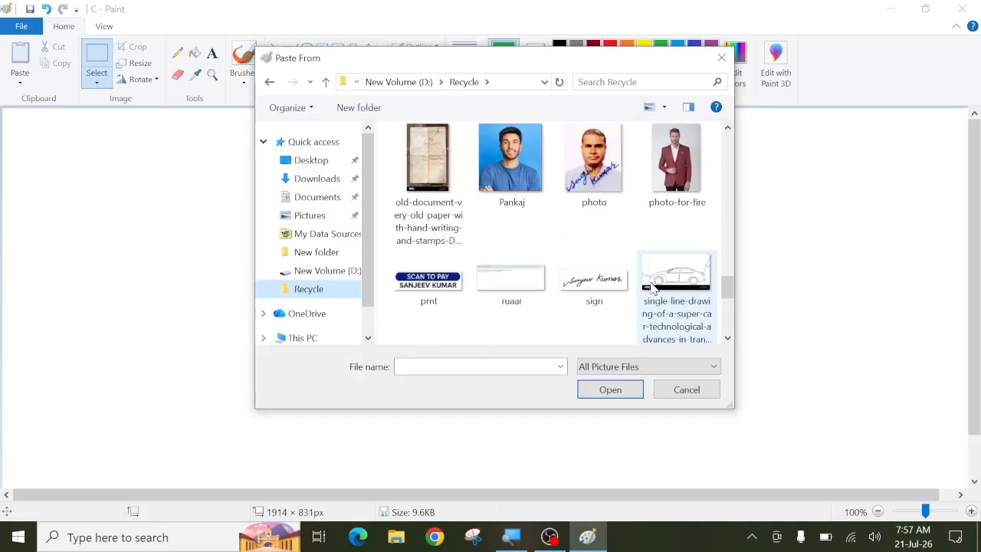
scroll(651, 288, "down", 4)
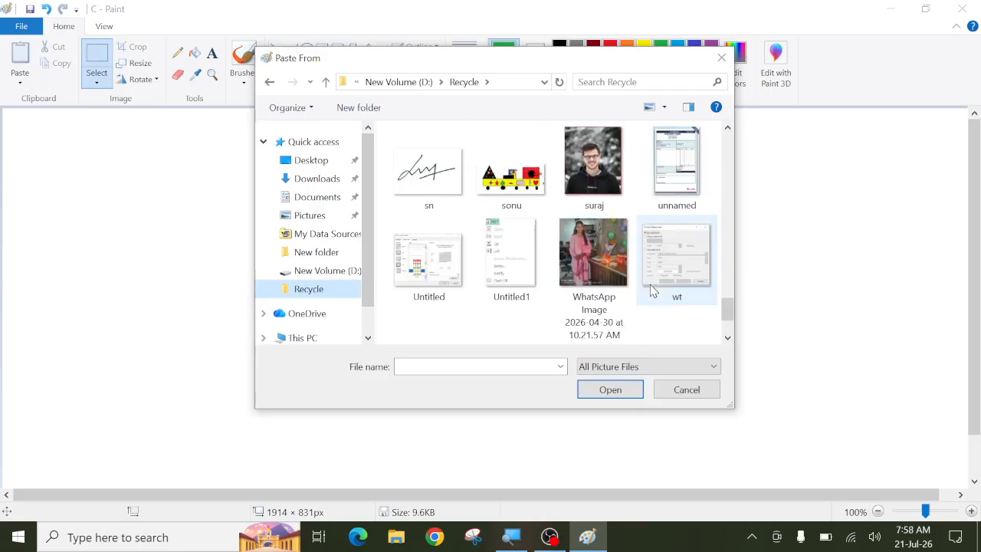
scroll(652, 291, "down", 2)
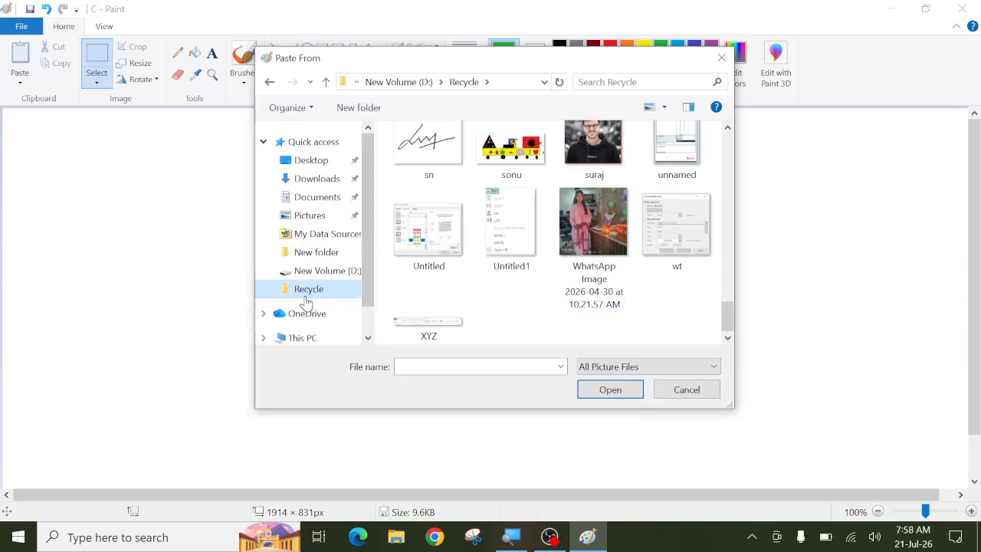
scroll(321, 245, "down", 1)
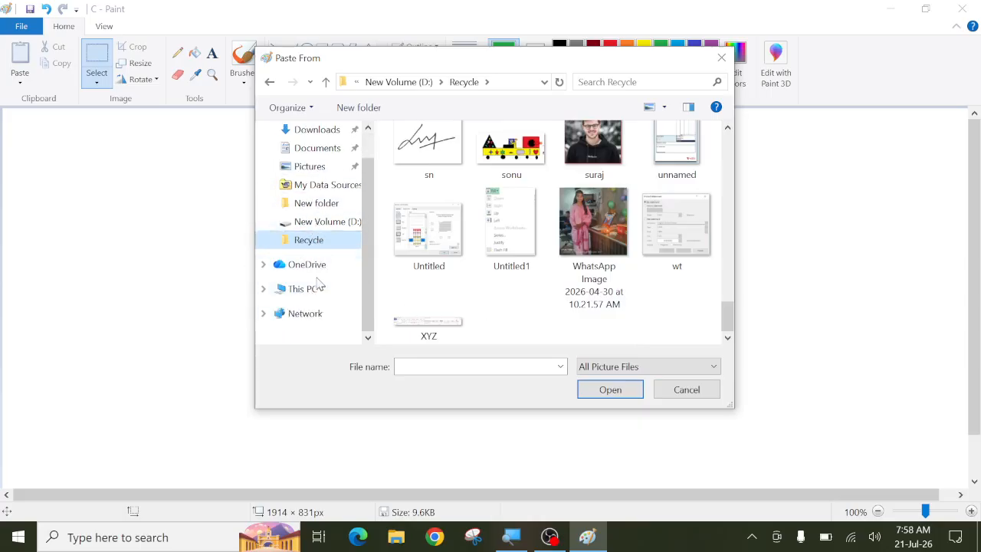
scroll(319, 282, "up", 1)
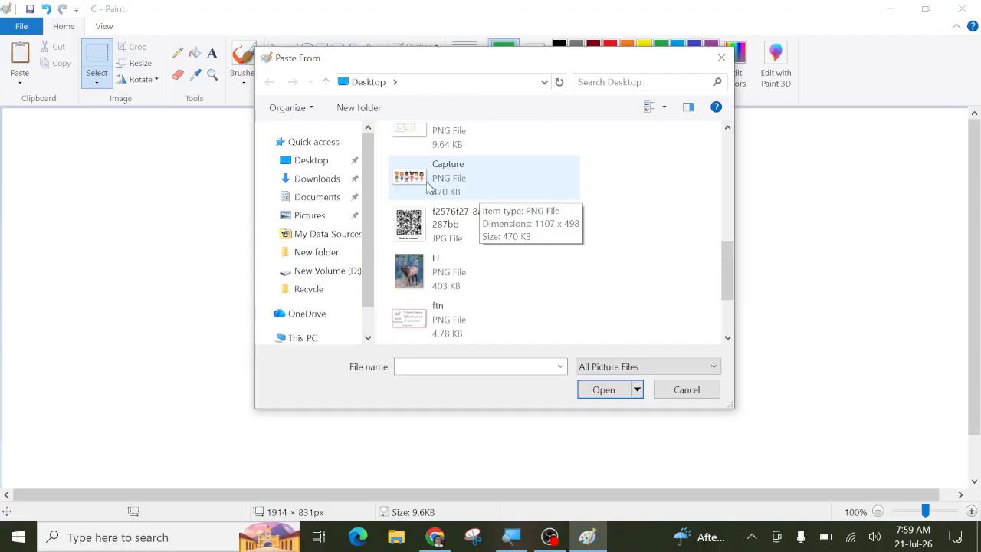
left_click(425, 184)
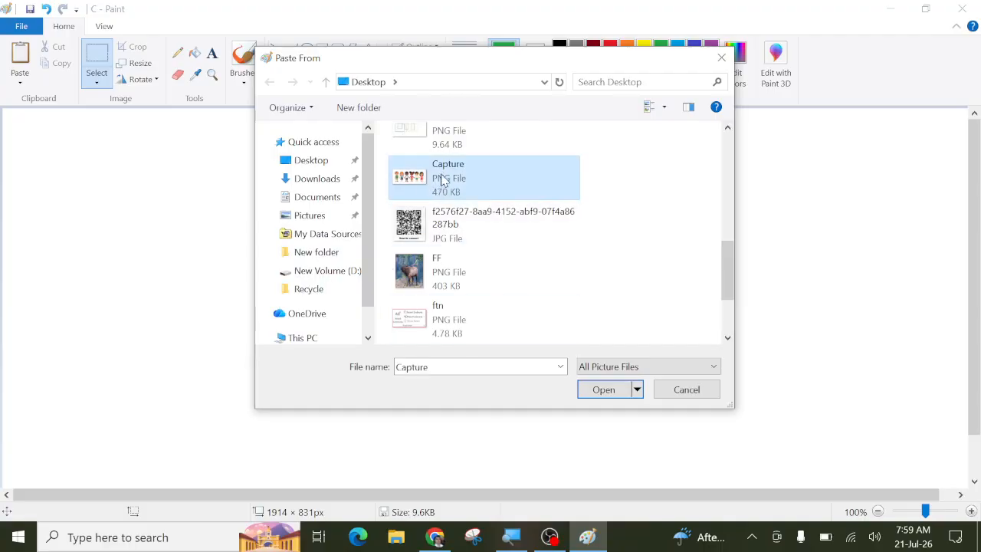
left_click(597, 391)
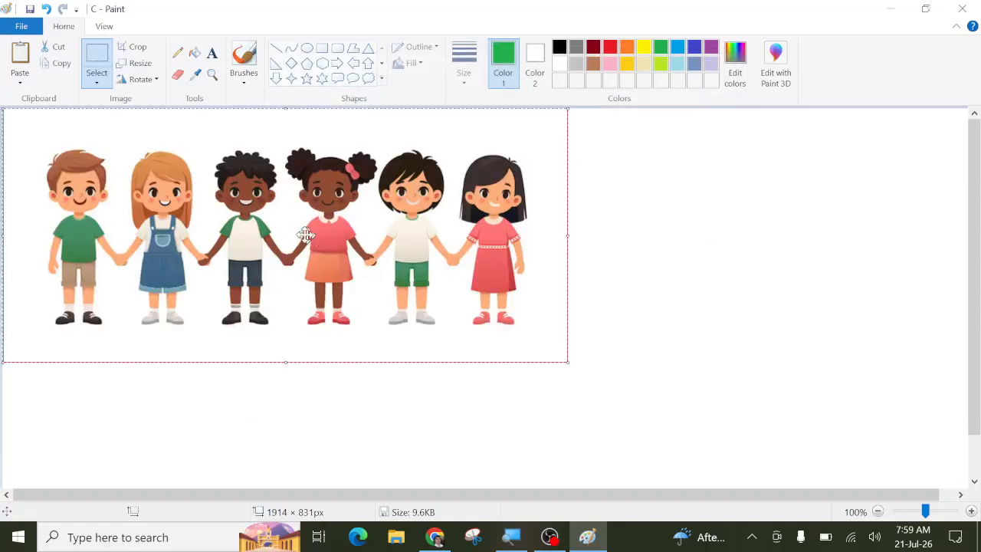
Step: Move the pasted picture down-right and crop it to the leftmost boy, 204 × 451 px
left_click_drag(286, 226, 349, 274)
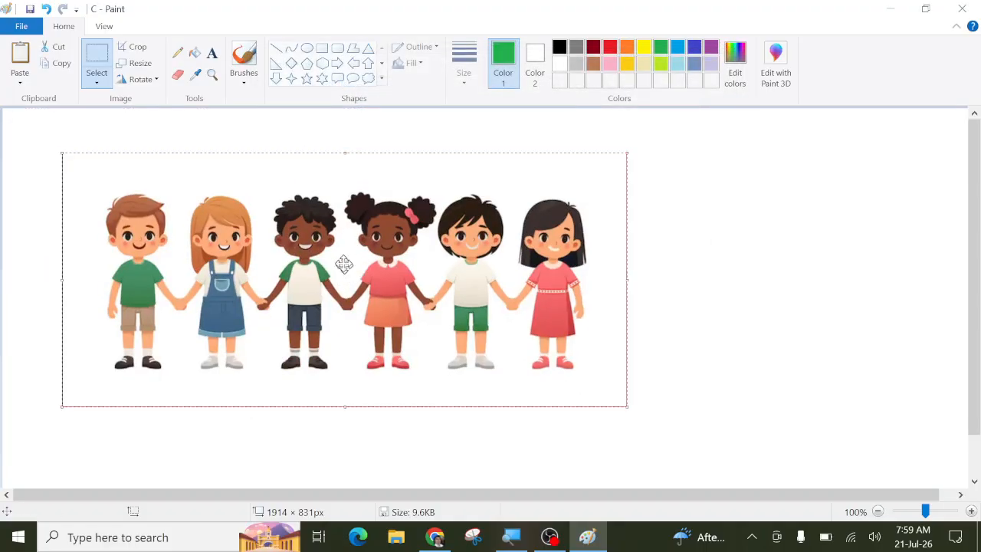
left_click(723, 263)
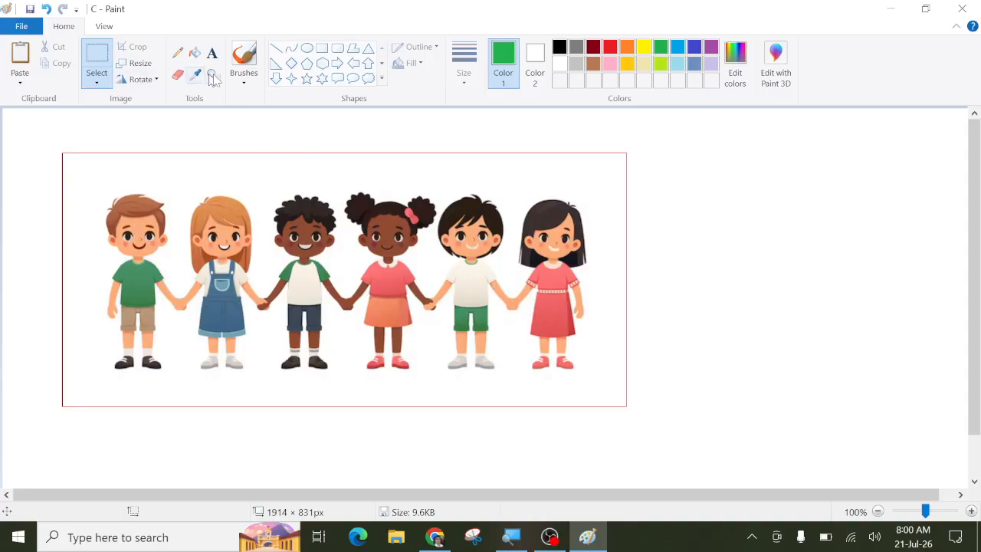
left_click(96, 58)
left_click_drag(82, 167, 186, 397)
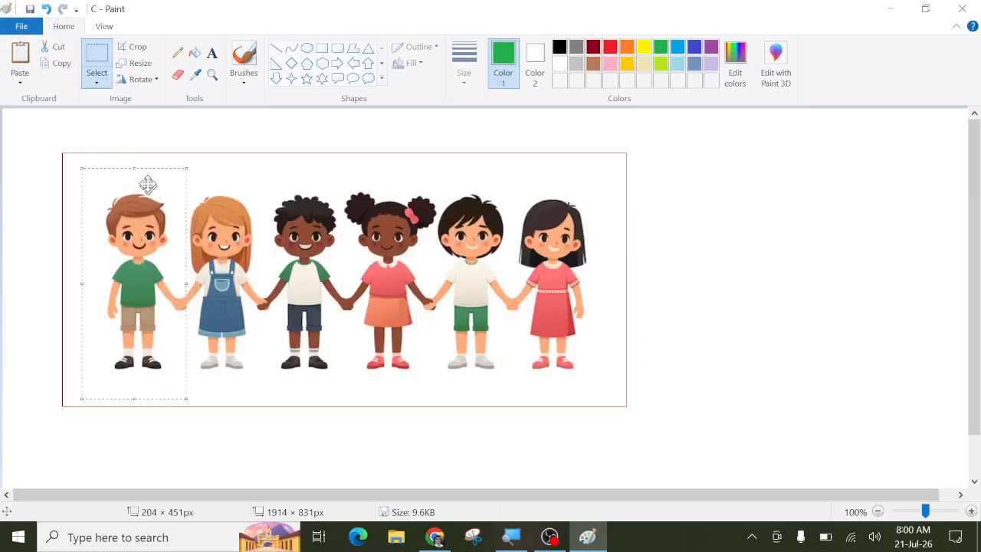
left_click(133, 49)
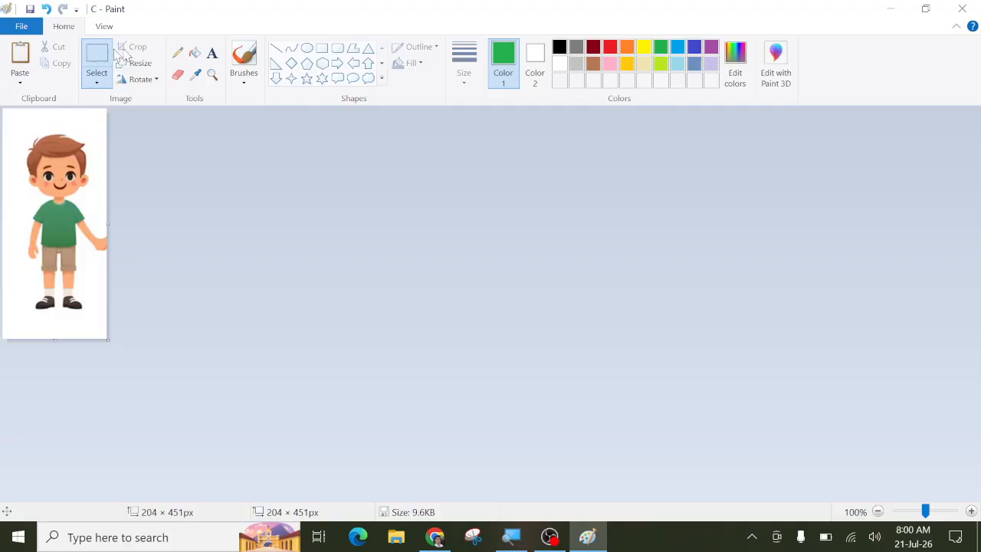
Step: Save the cropped boy as picture D, then undo the crop to restore all six children
left_click(23, 28)
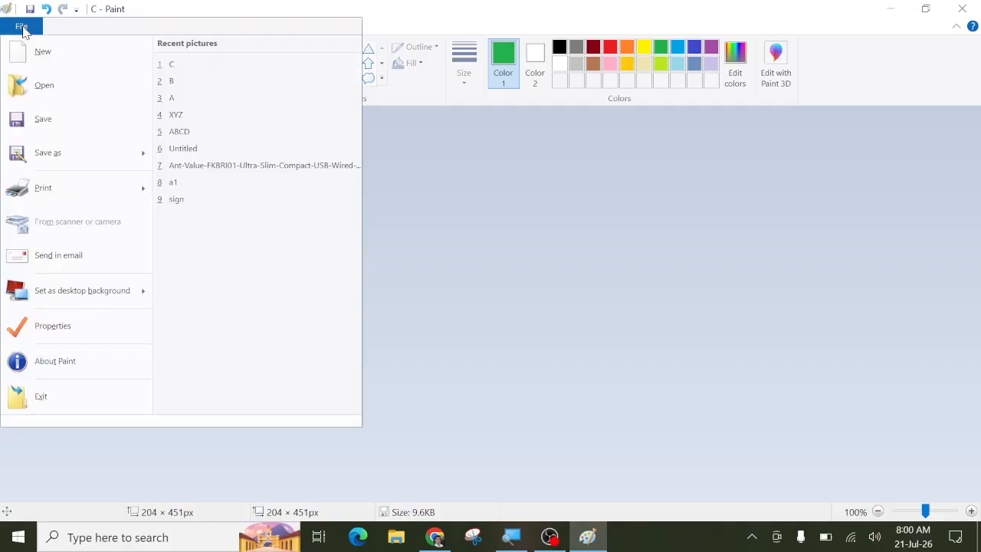
left_click(45, 153)
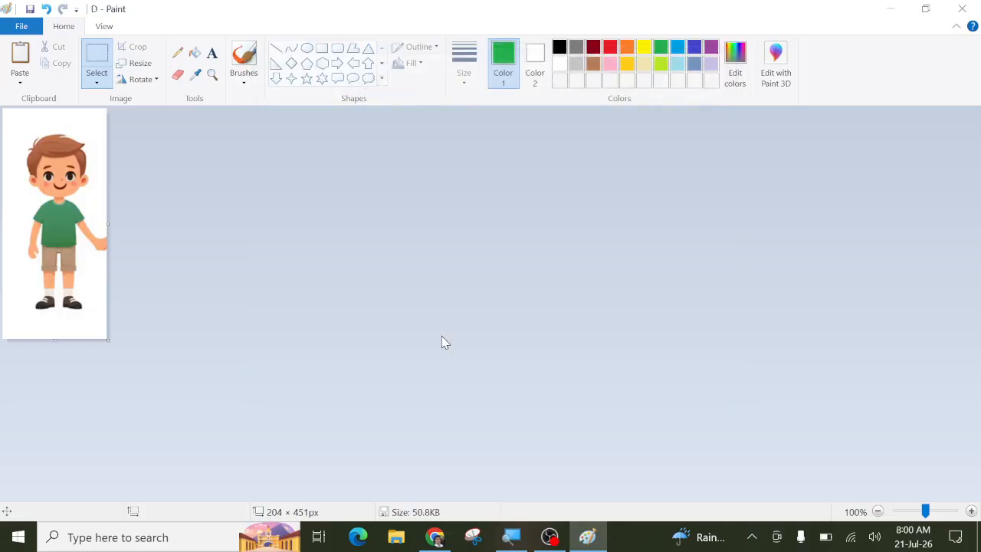
left_click(86, 52)
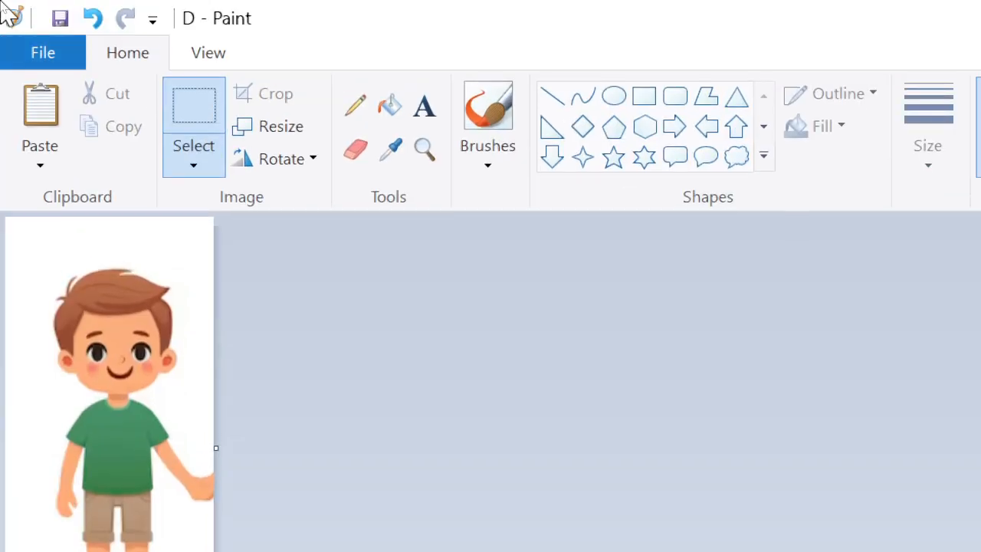
left_click(92, 18)
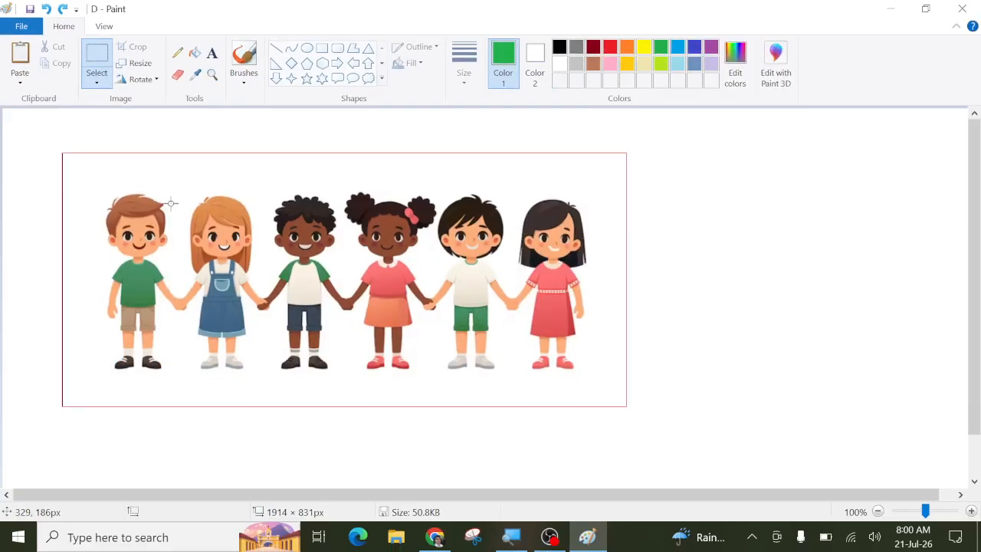
Step: Crop to the second girl, save it as PNG 'E', then undo to restore the full picture
left_click_drag(183, 182, 262, 386)
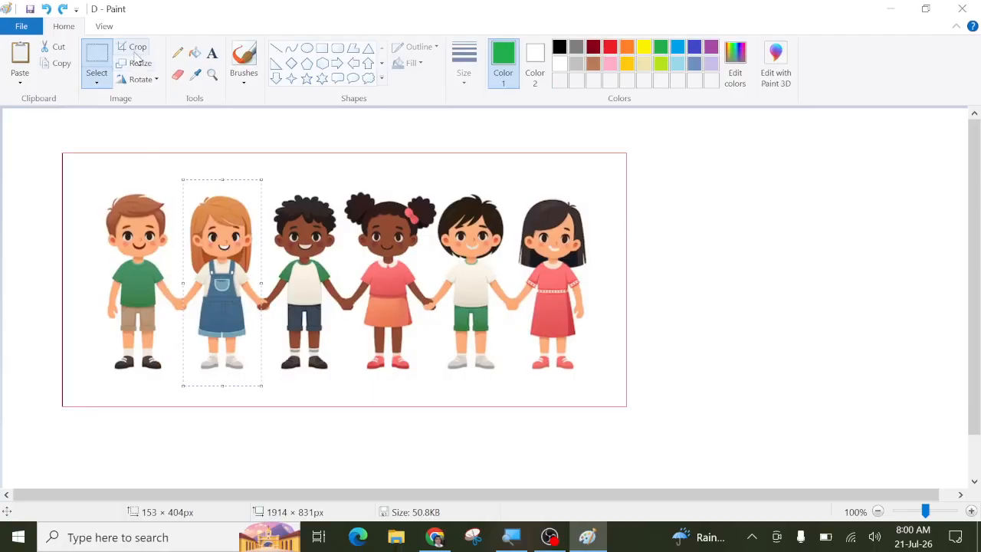
left_click(134, 46)
left_click(15, 26)
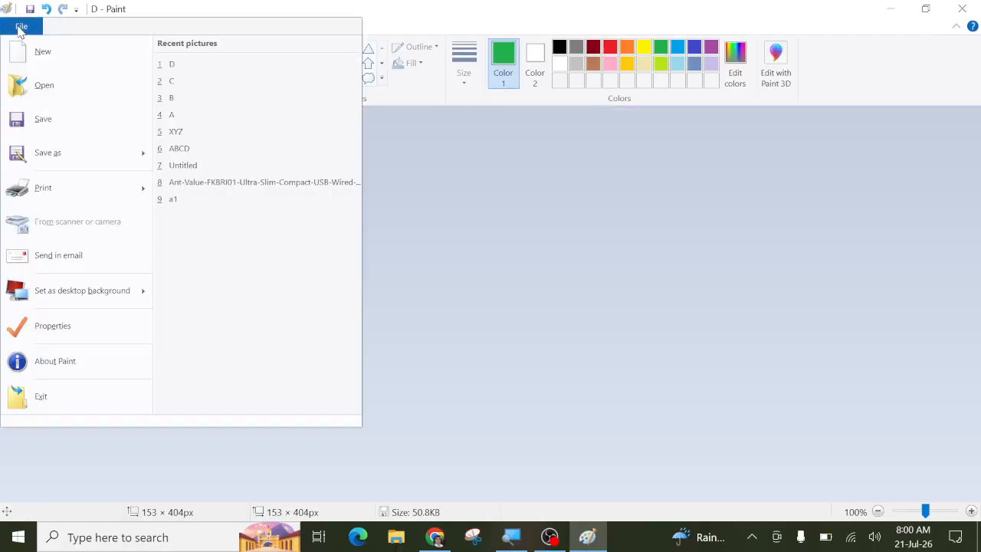
left_click(48, 156)
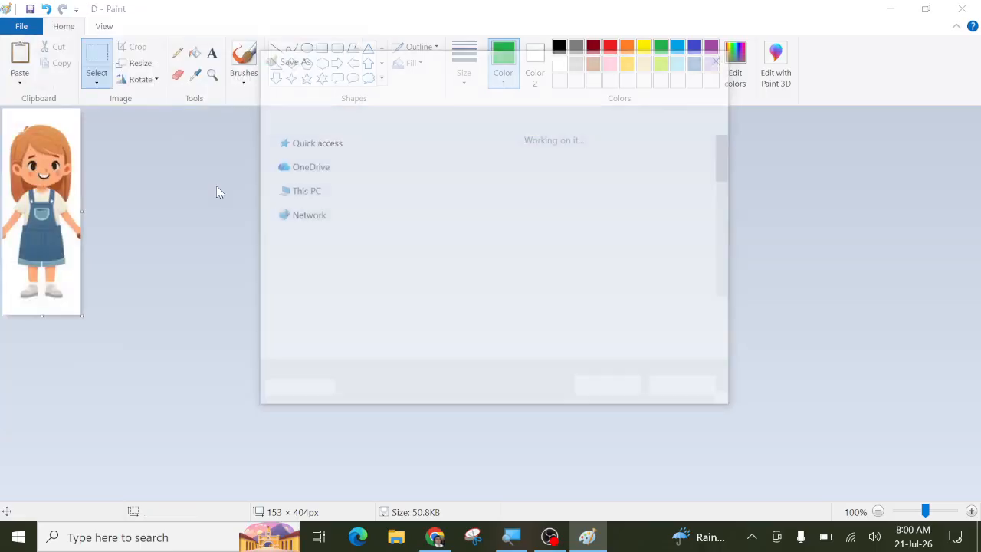
type("E")
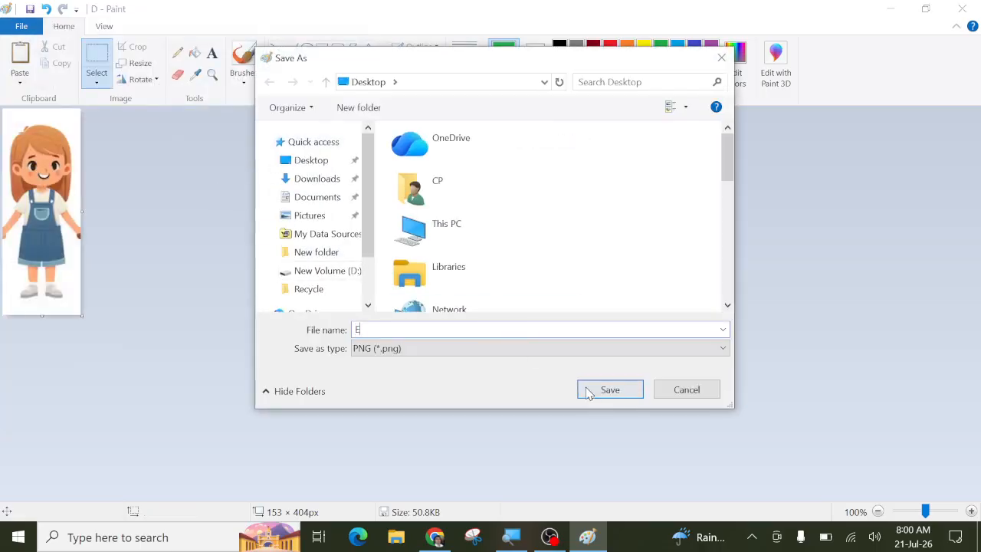
left_click(593, 395)
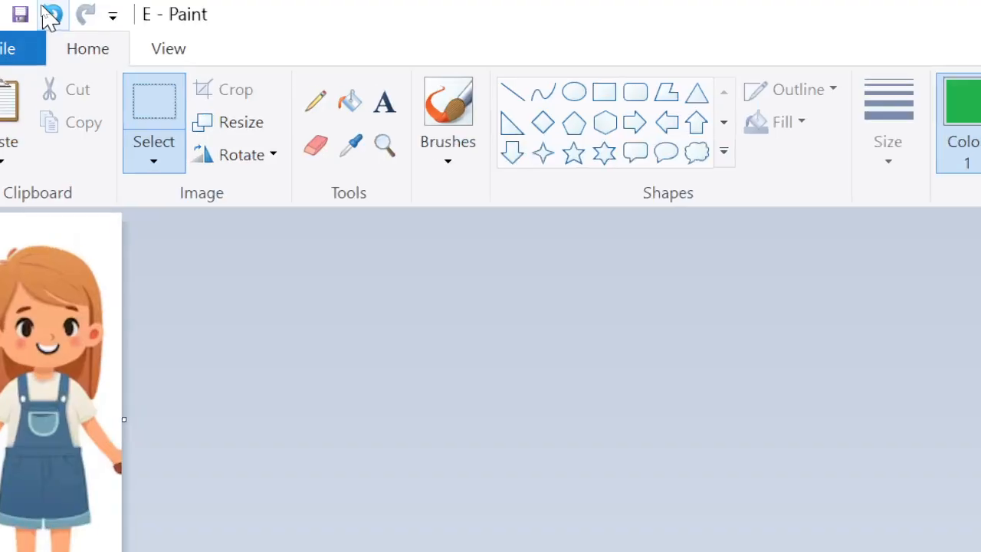
left_click(50, 15)
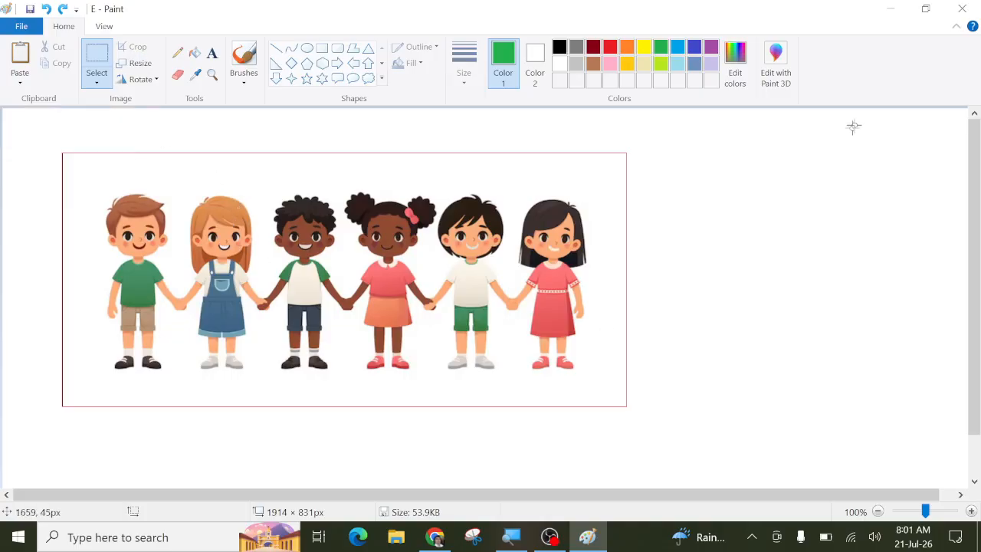
left_click(880, 15)
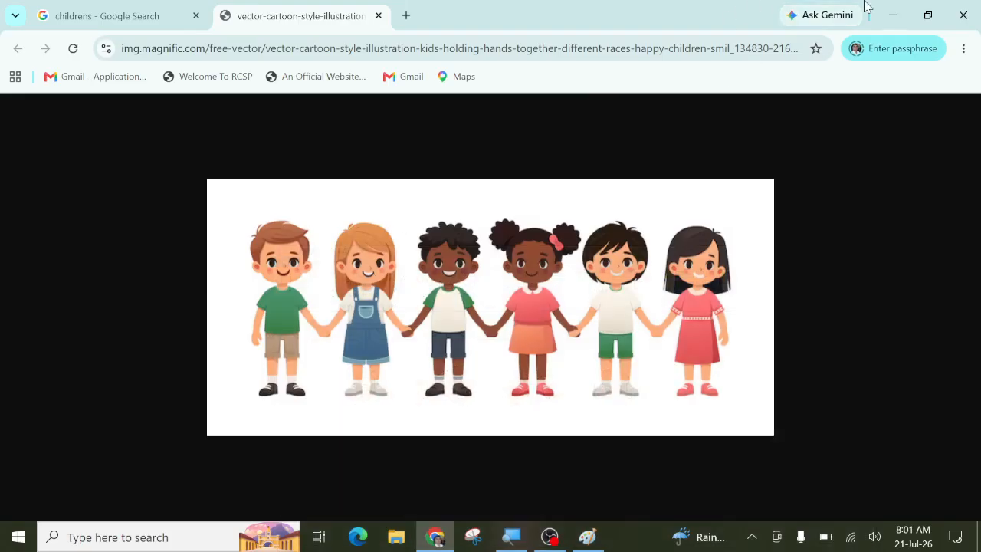
left_click(889, 16)
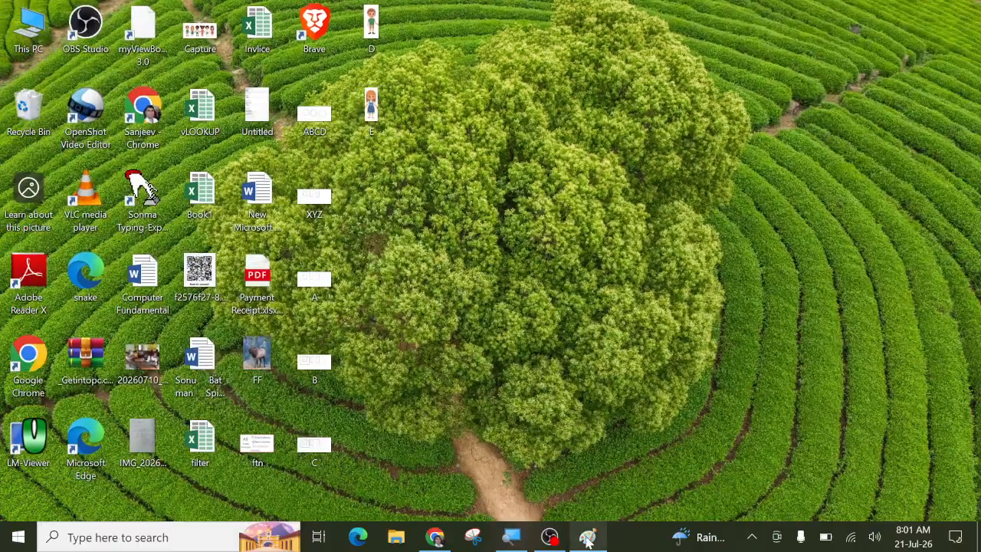
left_click(588, 537)
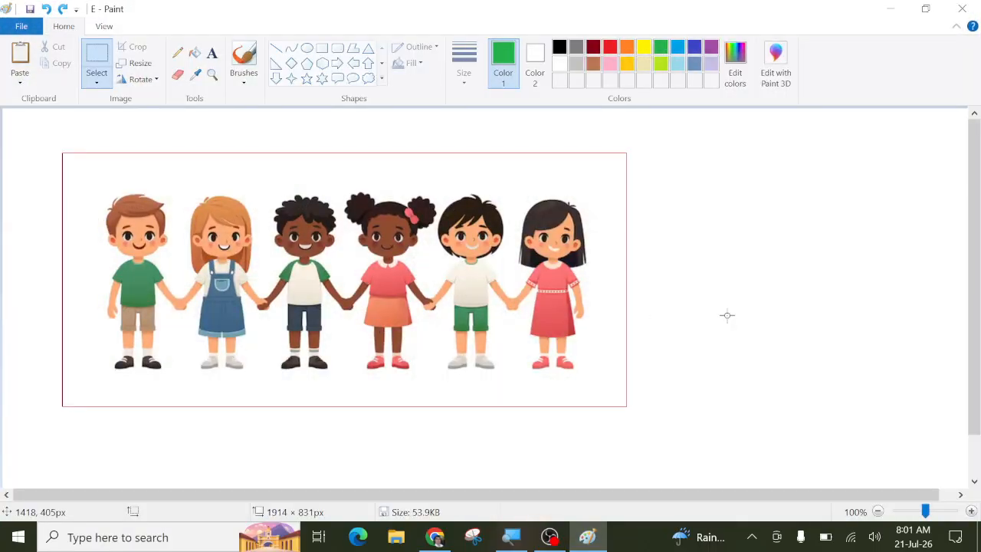
Step: Clear the entire canvas using Ctrl+A and Delete
key("ctrl+a")
key("Delete")
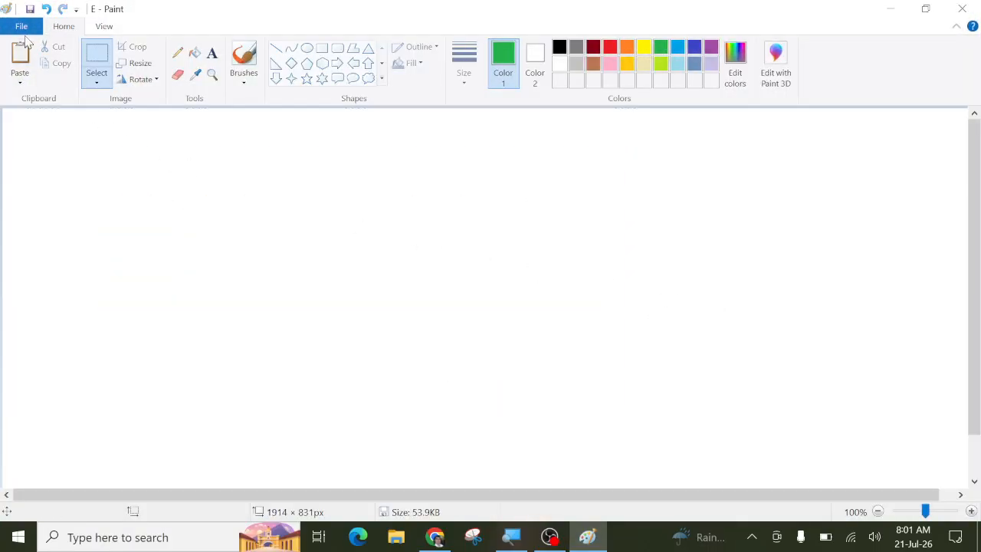
left_click(21, 26)
mouse_move(51, 155)
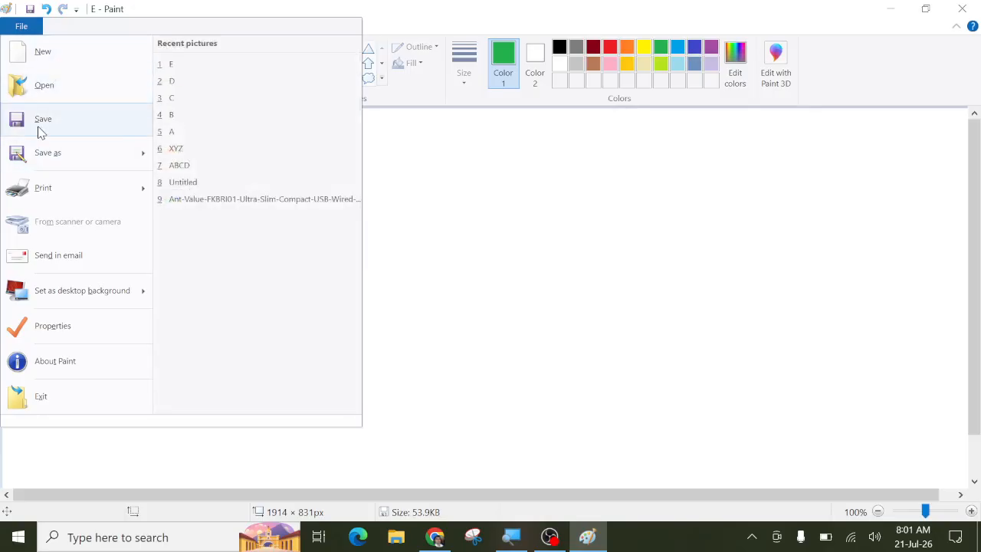
left_click(442, 220)
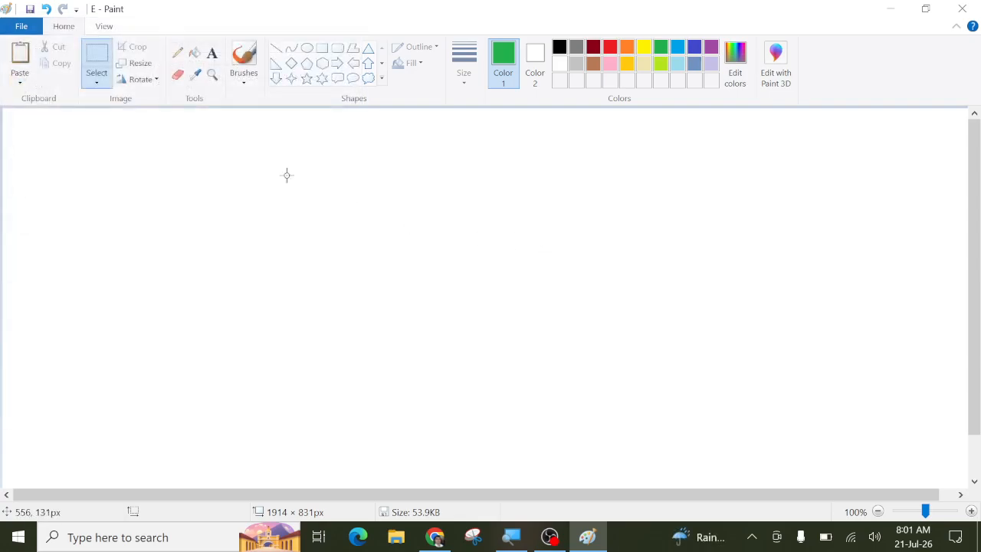
Step: Add three text lines: 'New:- Ctrl + N', 'Open:- Ctrl + O', 'Save:- Ctrl + S'
left_click(213, 55)
left_click(234, 151)
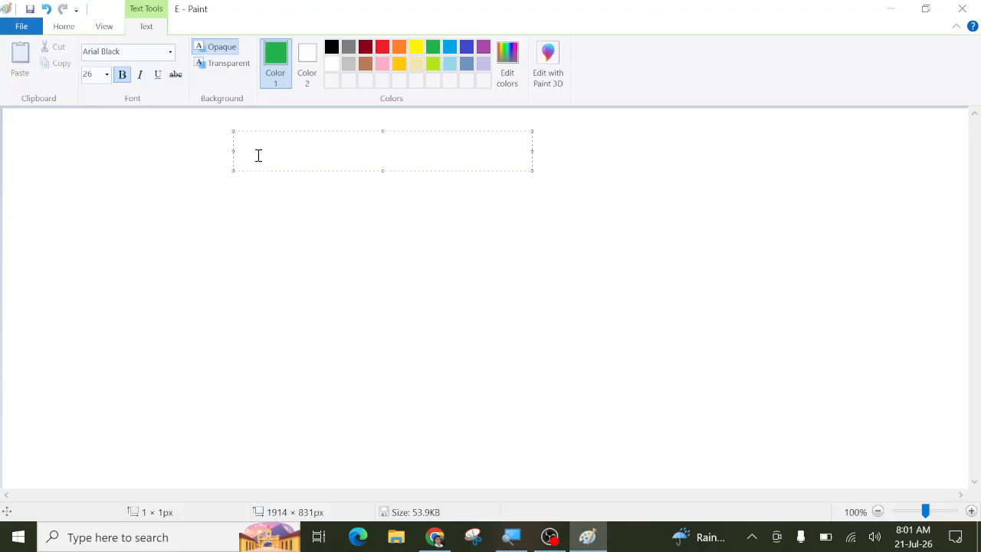
type("New:- Ctrl + ")
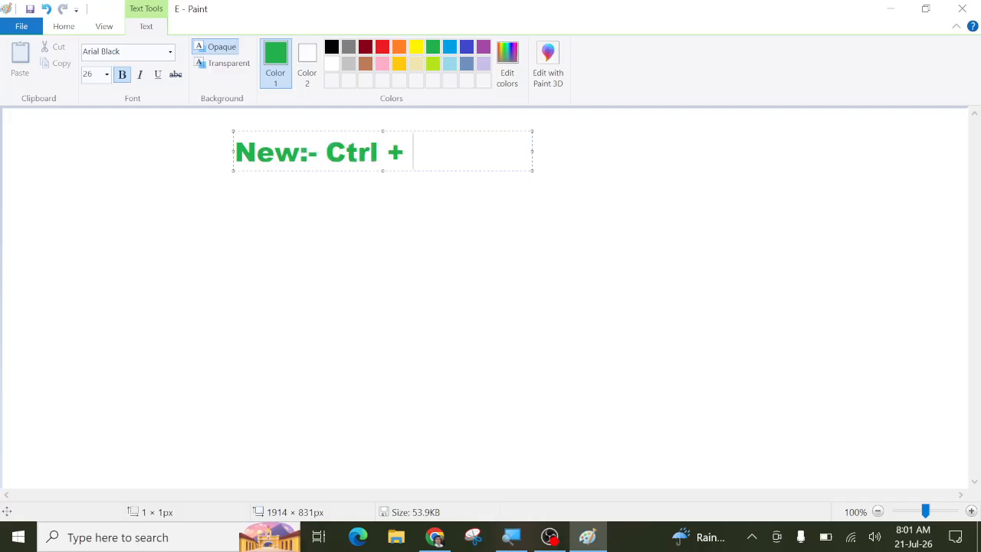
type("N")
key("Return")
type("O")
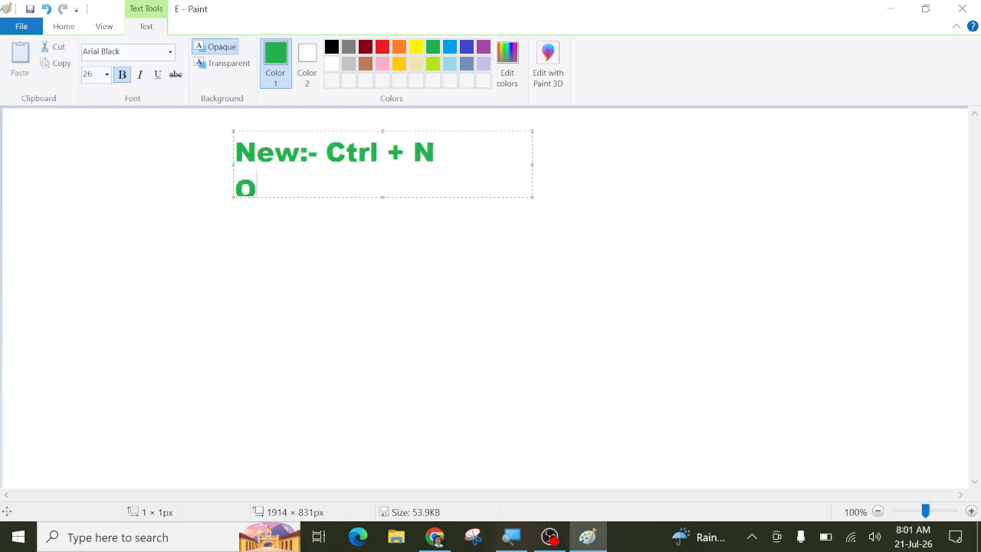
type("pen:- ")
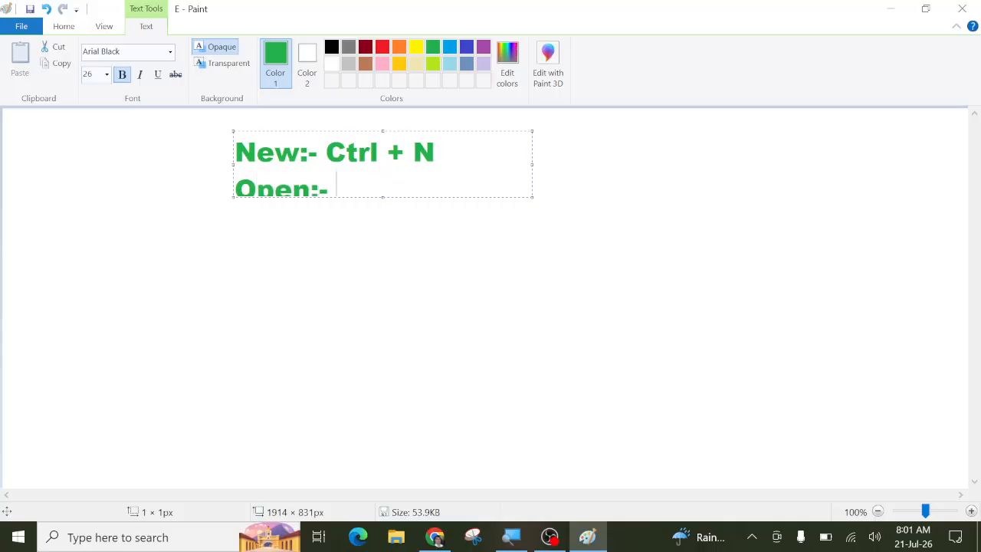
type("Ctrl + O")
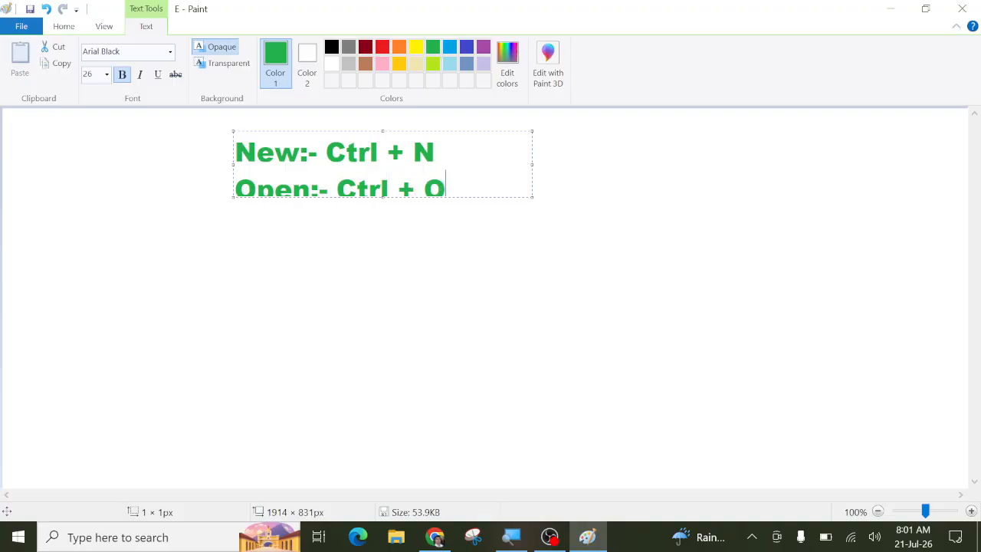
key("Return")
type("Sa")
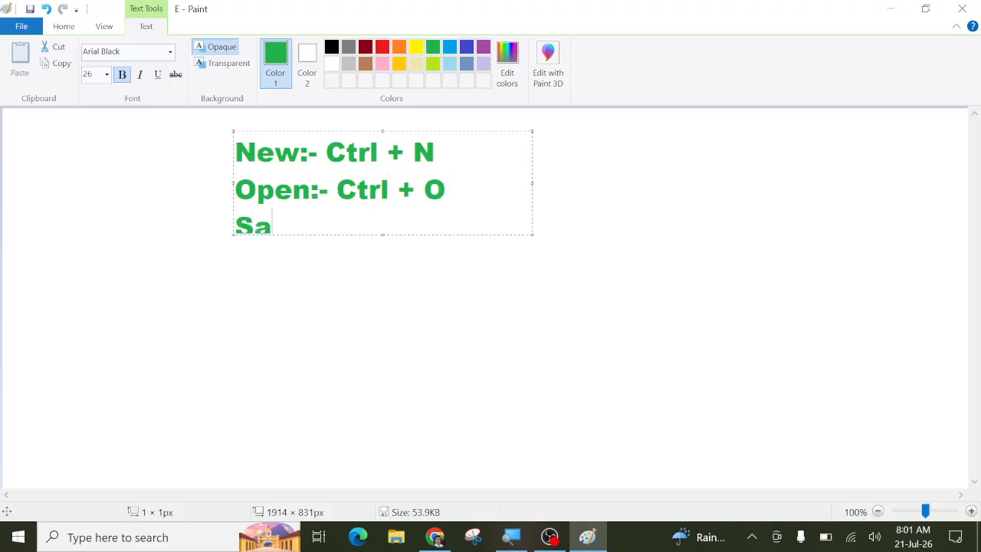
type("ve:- ")
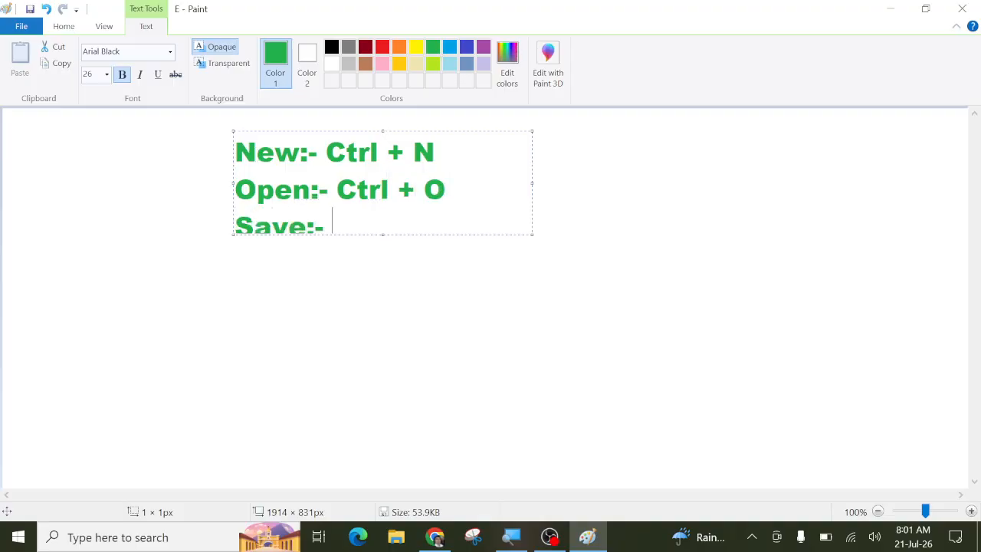
type("Ctrl + S")
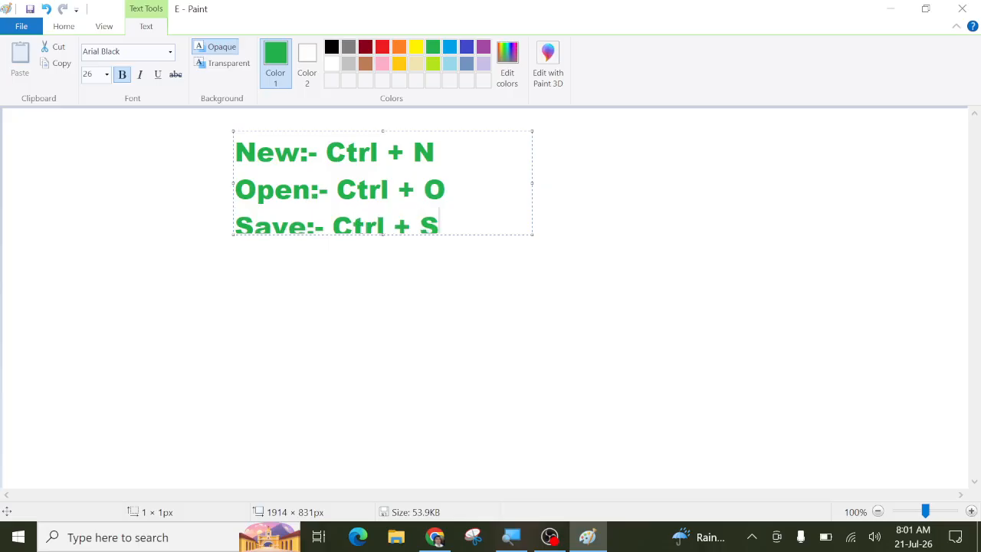
key("Return")
left_click(331, 352)
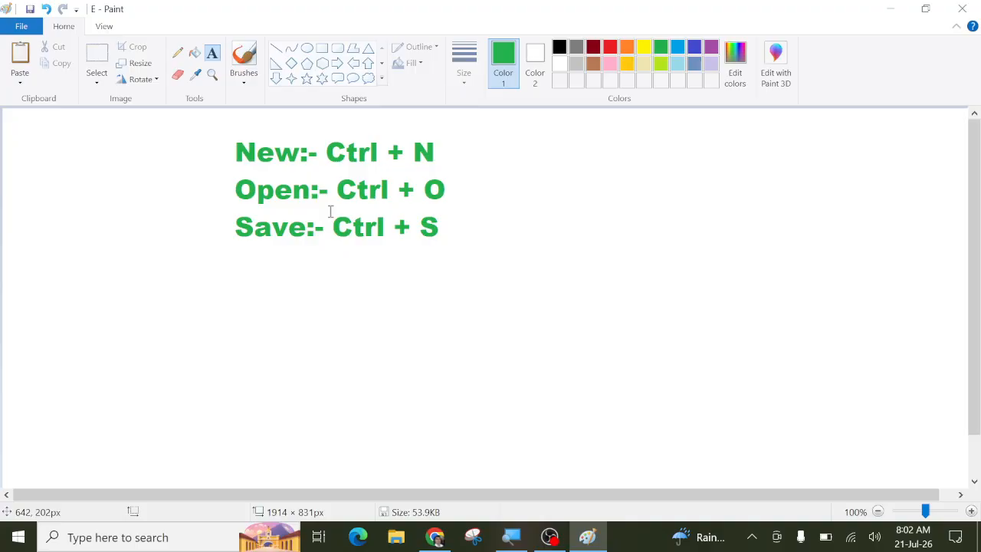